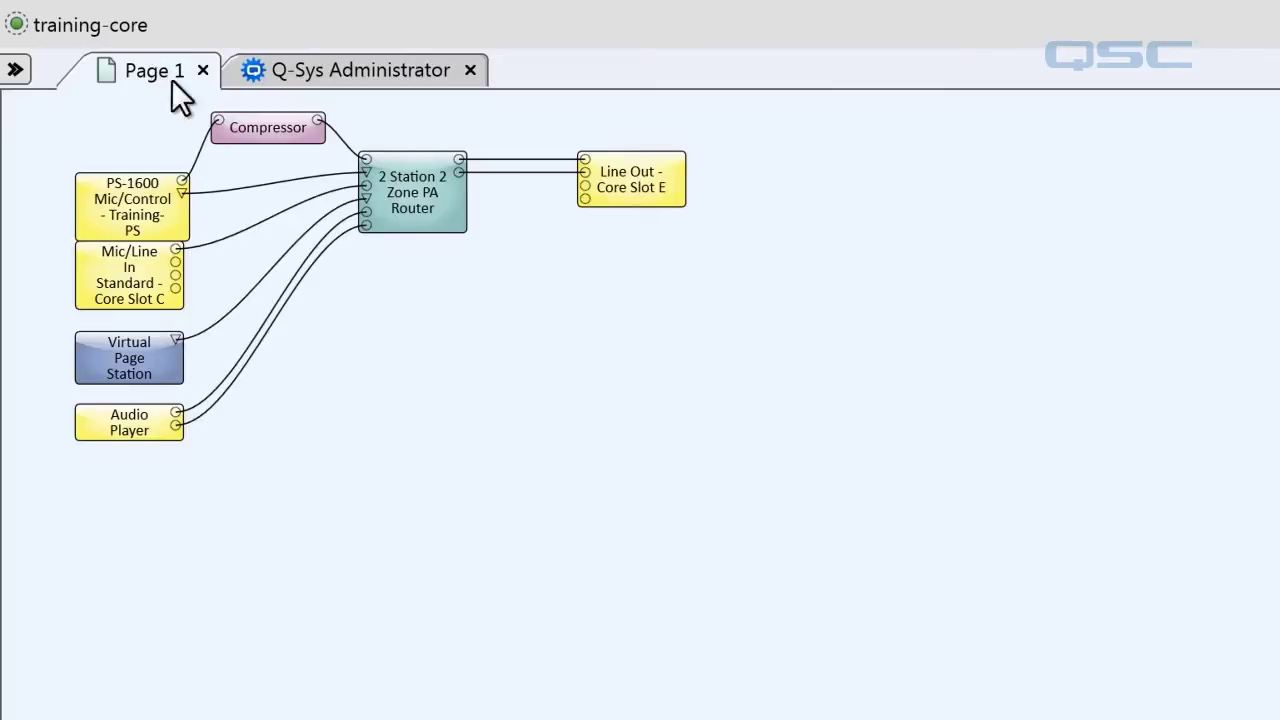
Open the PA router controls and set Zone 1 gain to 3.03dB with New Priority squelch.
double_click(430, 200)
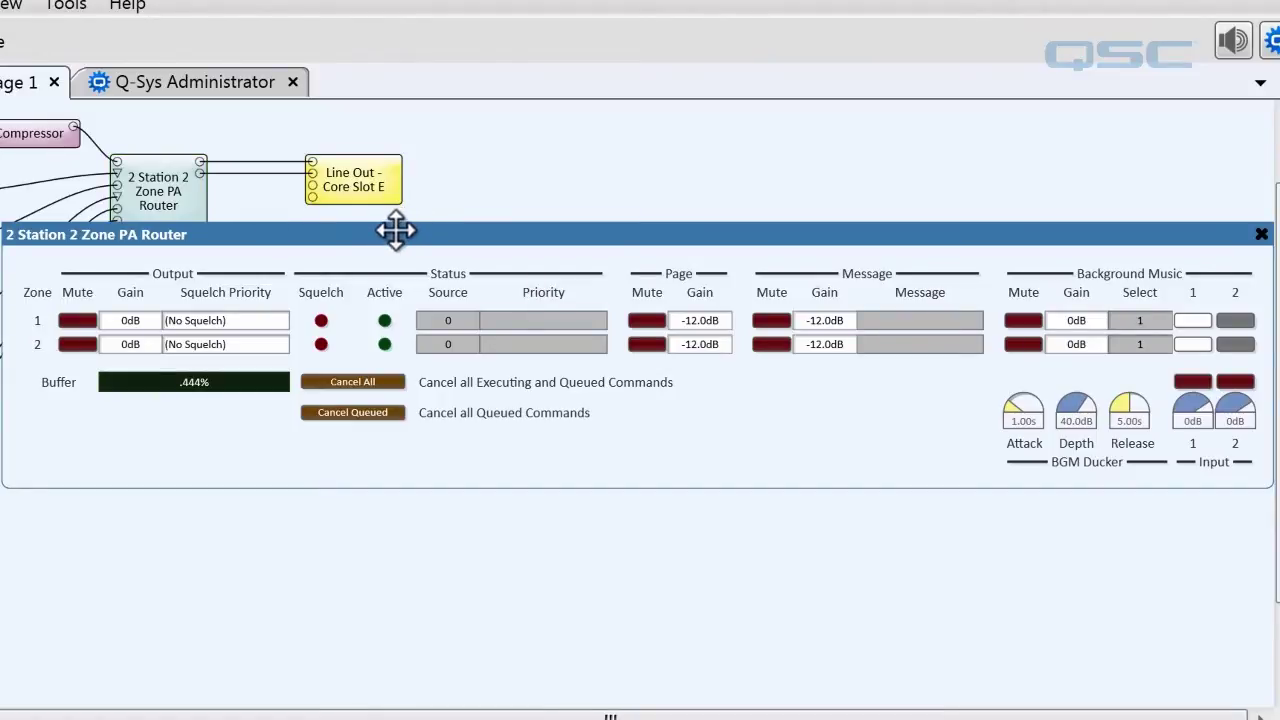
left_click_drag(396, 231, 390, 252)
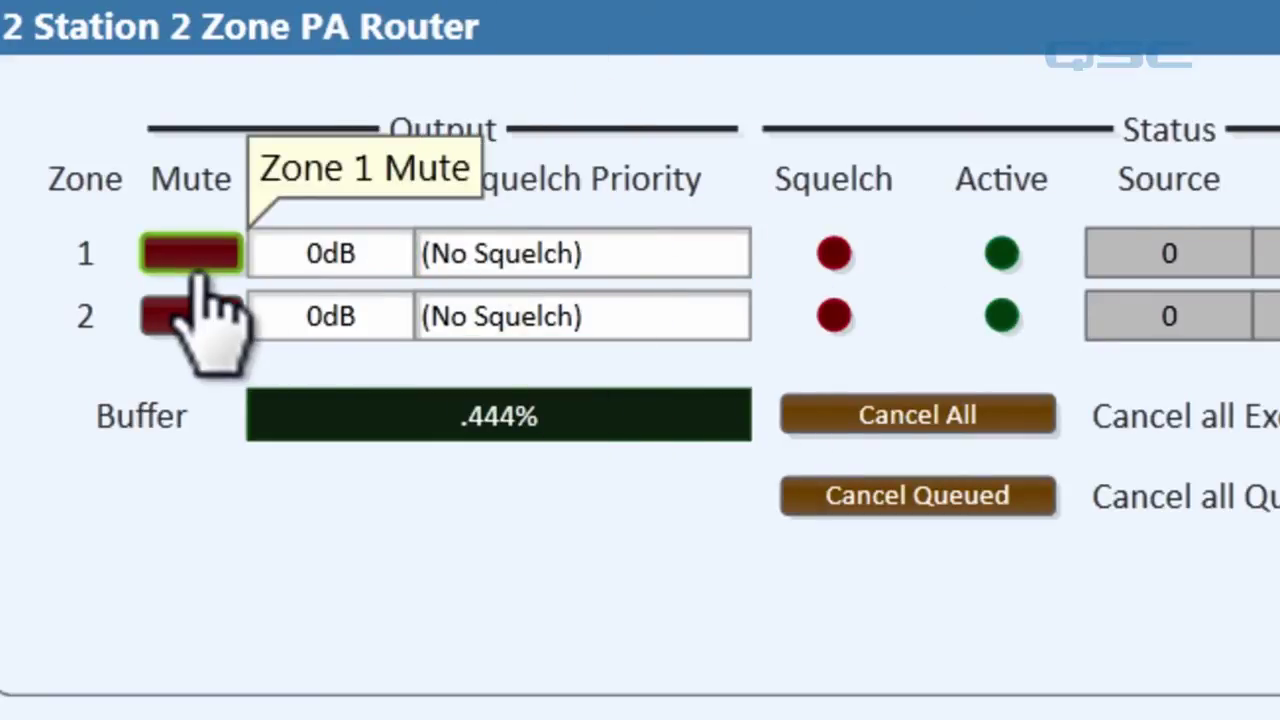
mouse_move(337, 277)
left_mouse_down()
mouse_move(337, 300)
mouse_move(318, 260)
mouse_move(340, 266)
left_mouse_up()
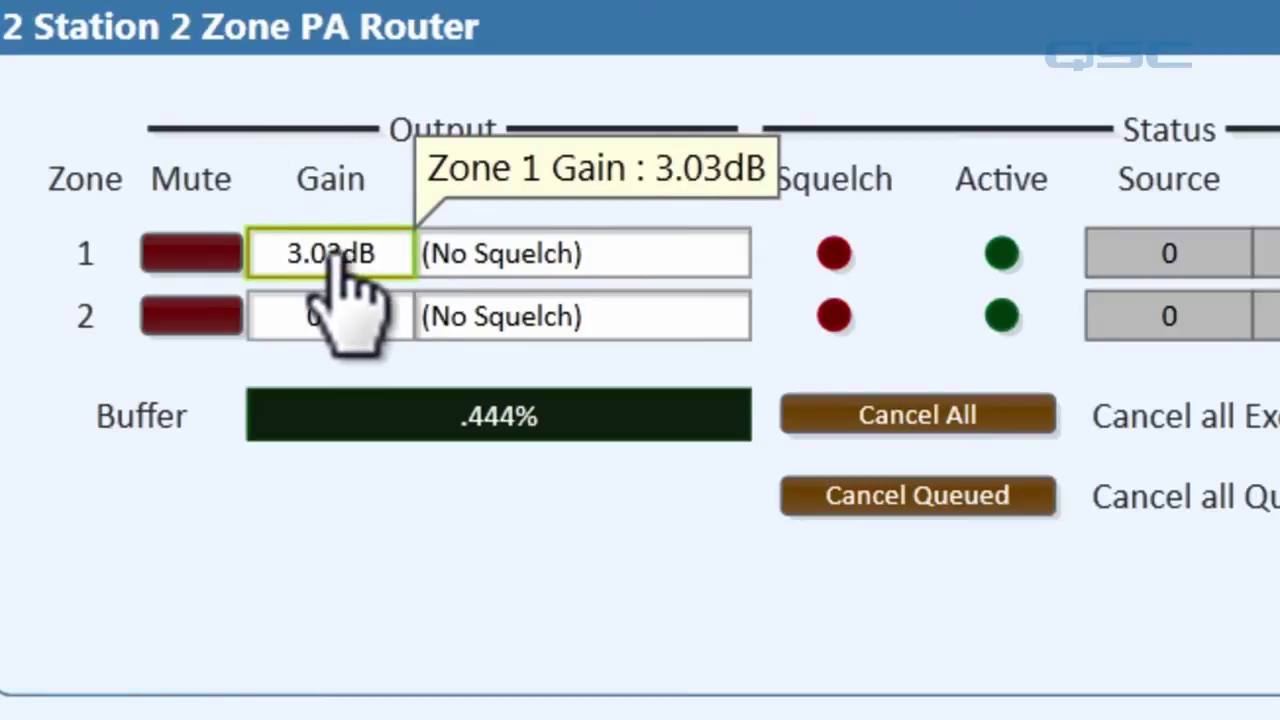
left_click(597, 263)
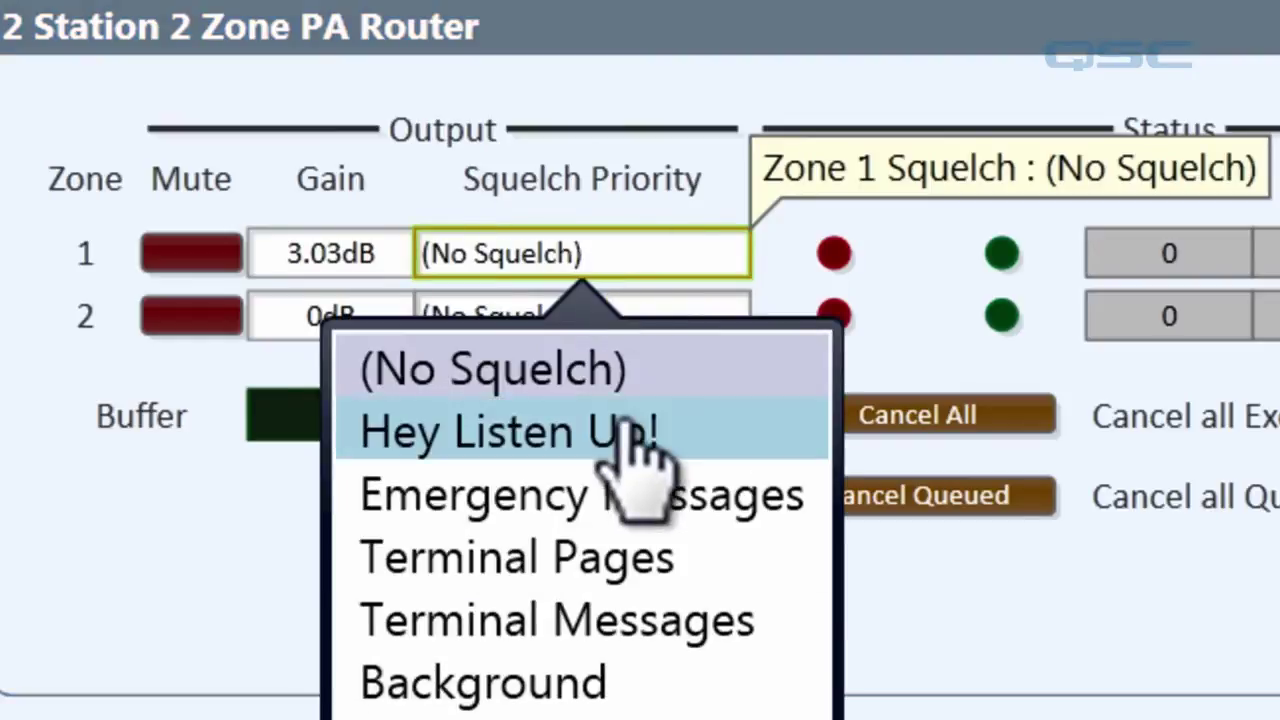
left_click(625, 420)
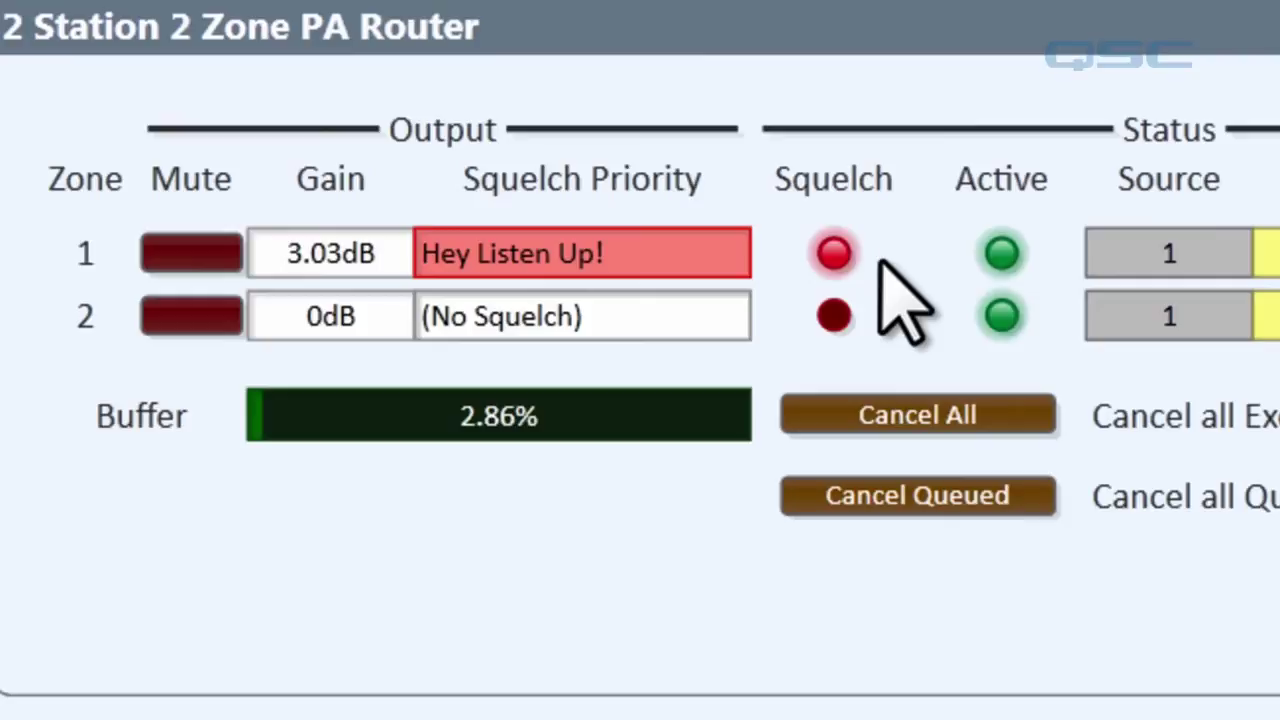
left_click(690, 255)
left_click(640, 710)
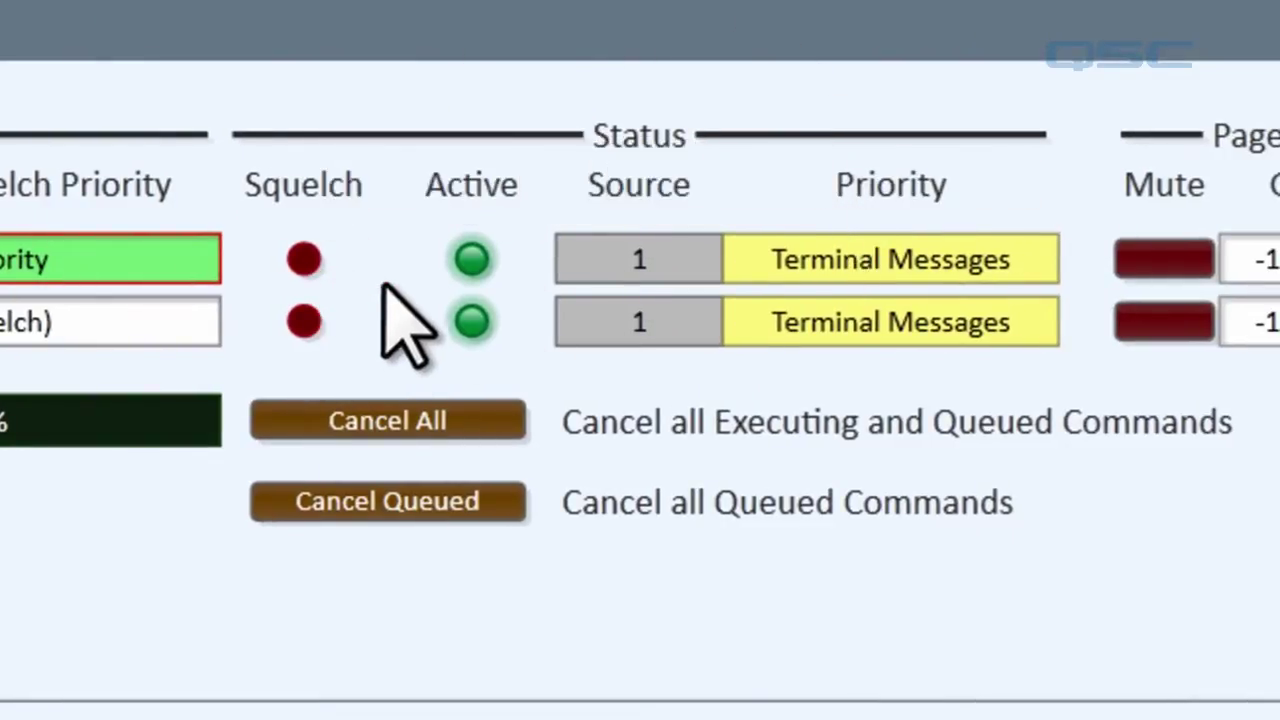
Expand the left sidebar with Inventory and Schematic Pages, and expand the Named Controls section.
mouse_move(492, 280)
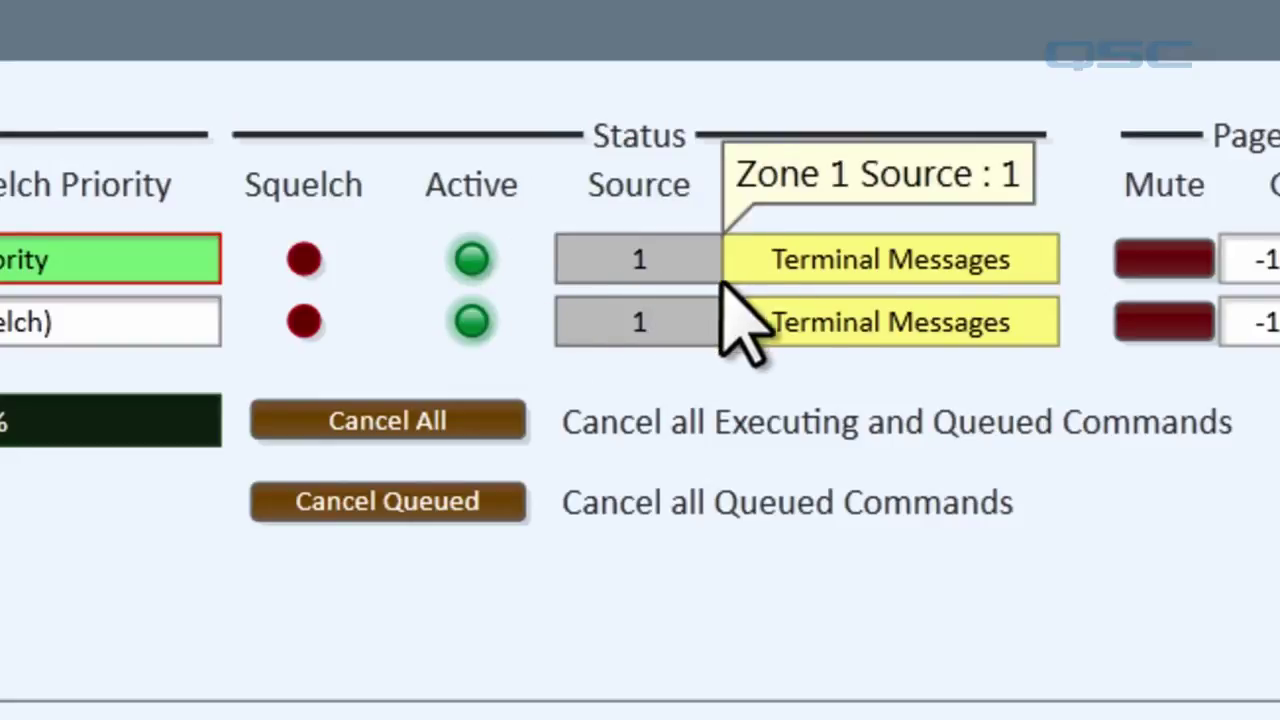
mouse_move(873, 308)
mouse_move(932, 268)
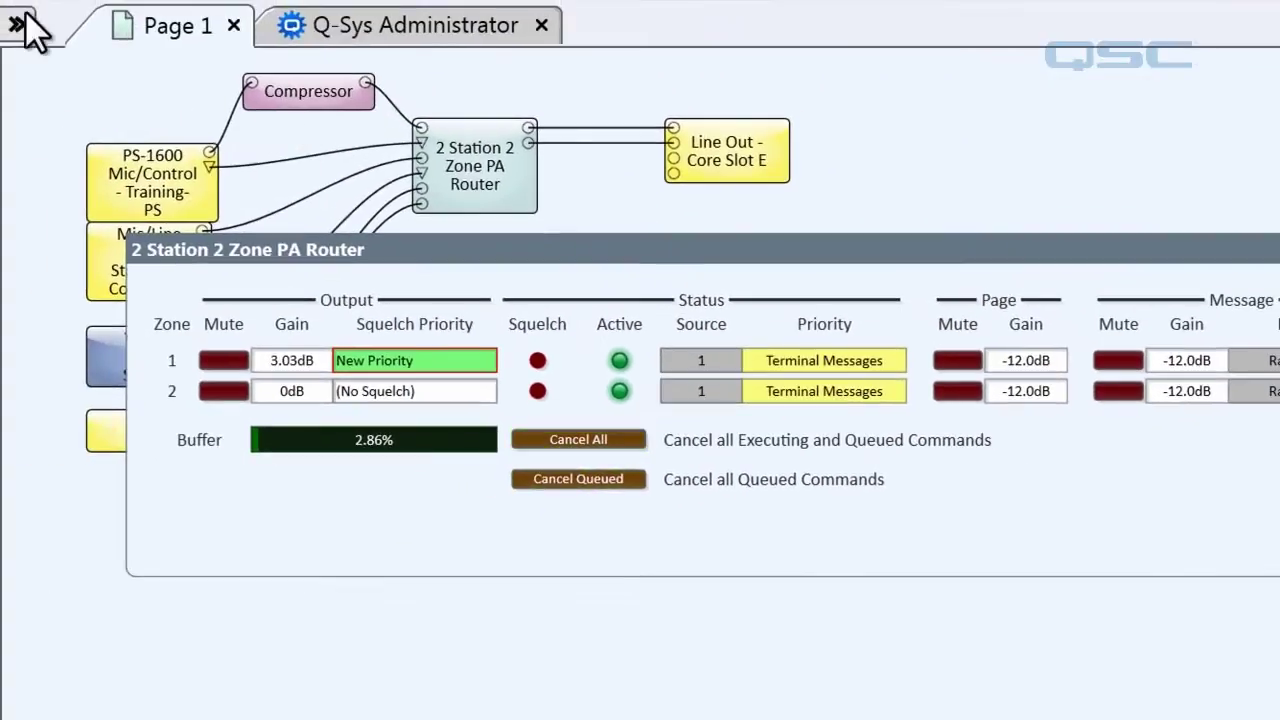
left_click(22, 18)
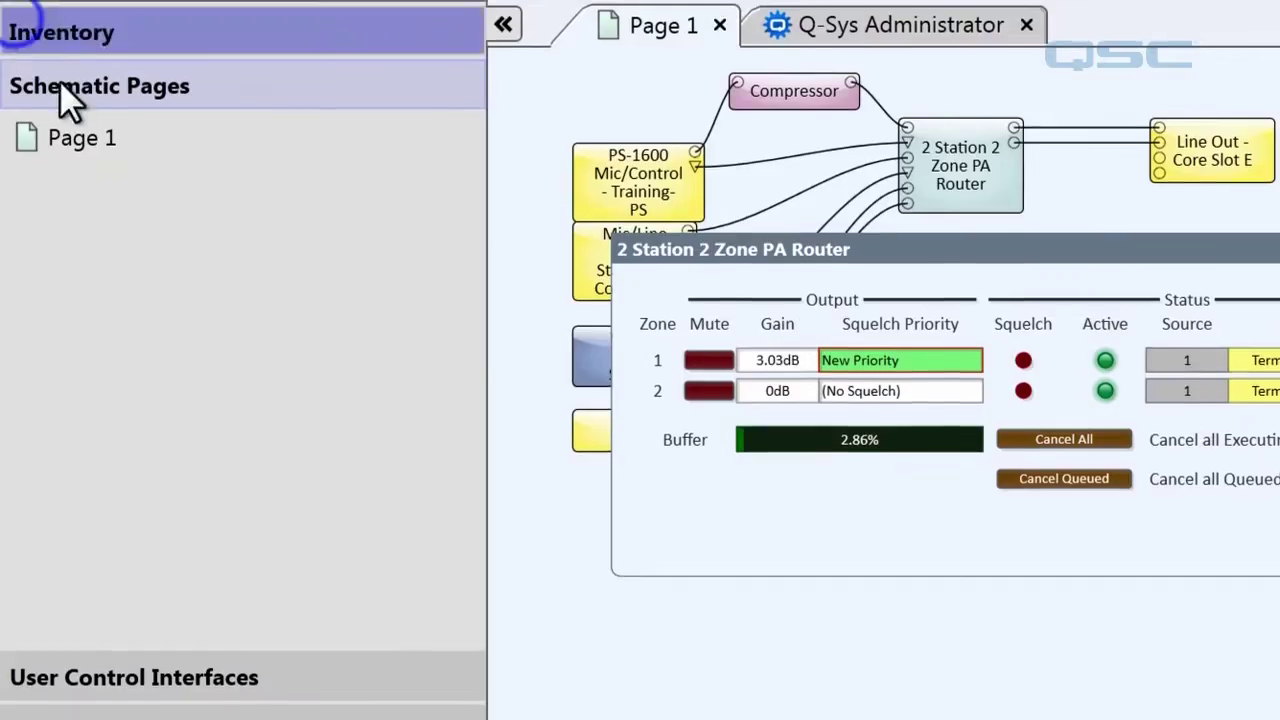
left_click(104, 672)
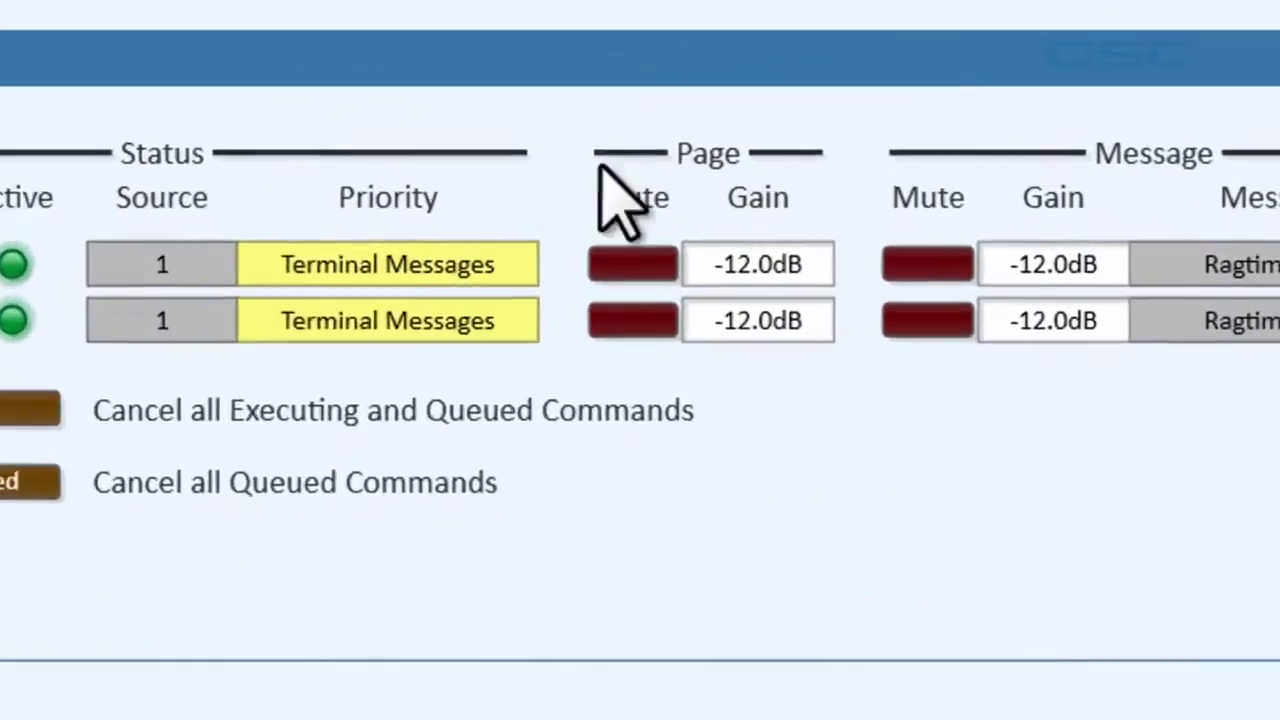
Toggle Zone 1 page mute on and off, then set Zone 1 page gain to -16.6dB.
left_click(908, 249)
left_click(560, 268)
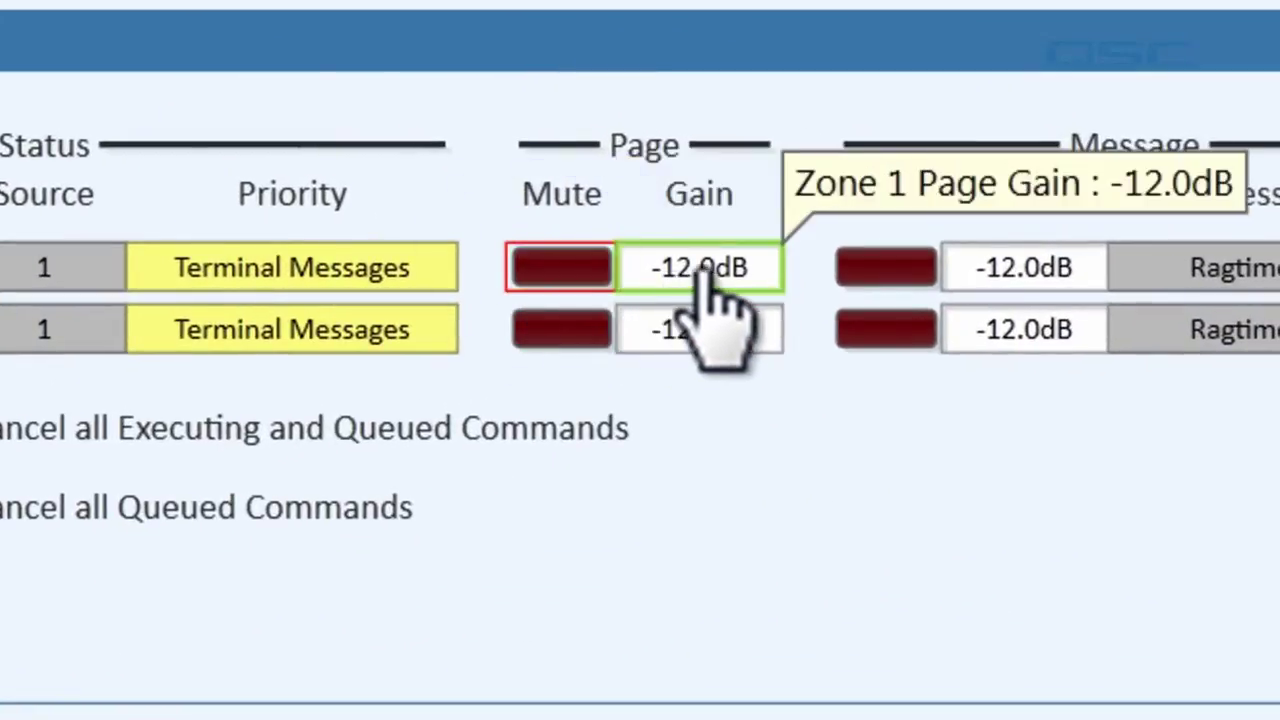
mouse_move(700, 300)
left_mouse_down()
mouse_move(715, 232)
mouse_move(714, 291)
left_mouse_up()
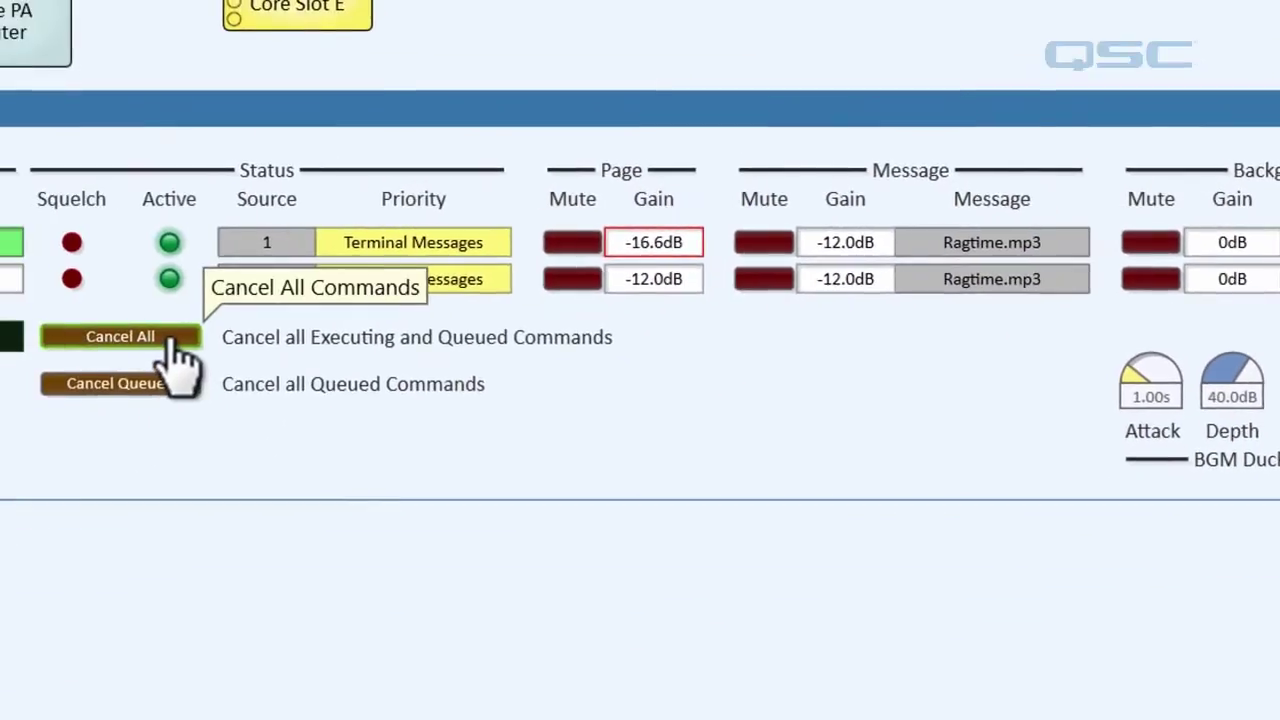
Cancel all executing and queued router commands and close the router panel.
left_click(168, 340)
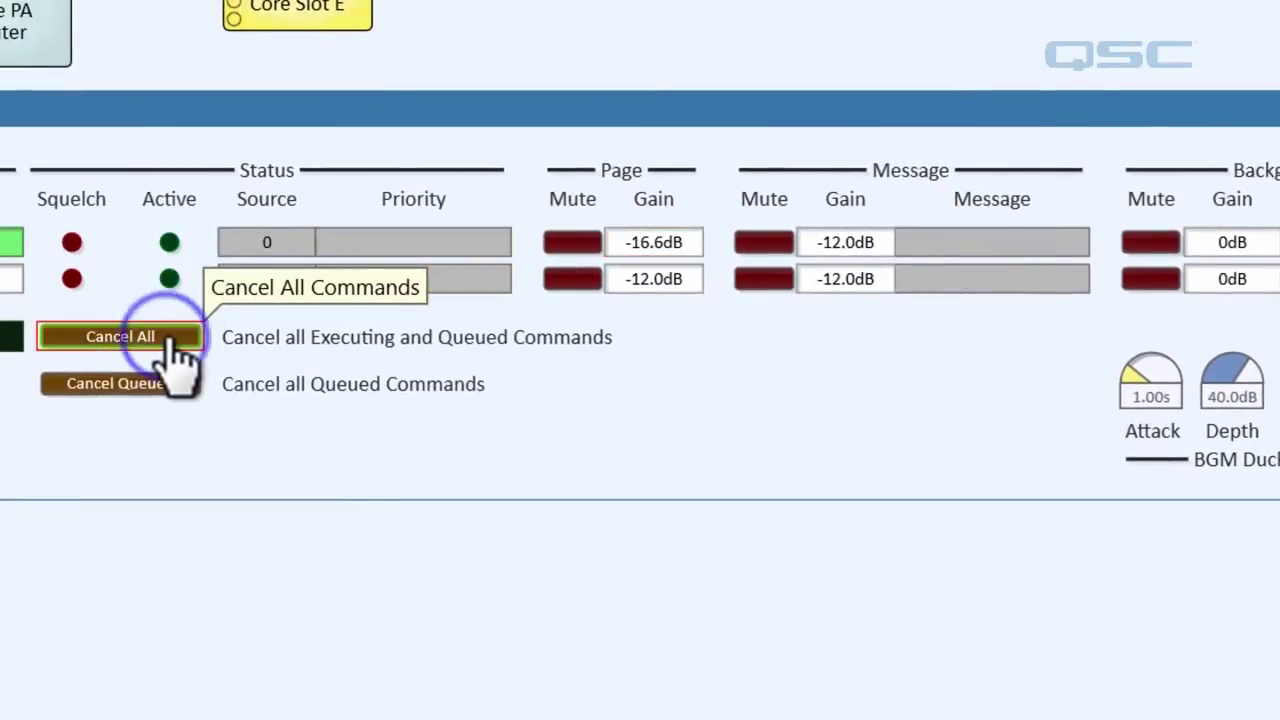
left_click(511, 50)
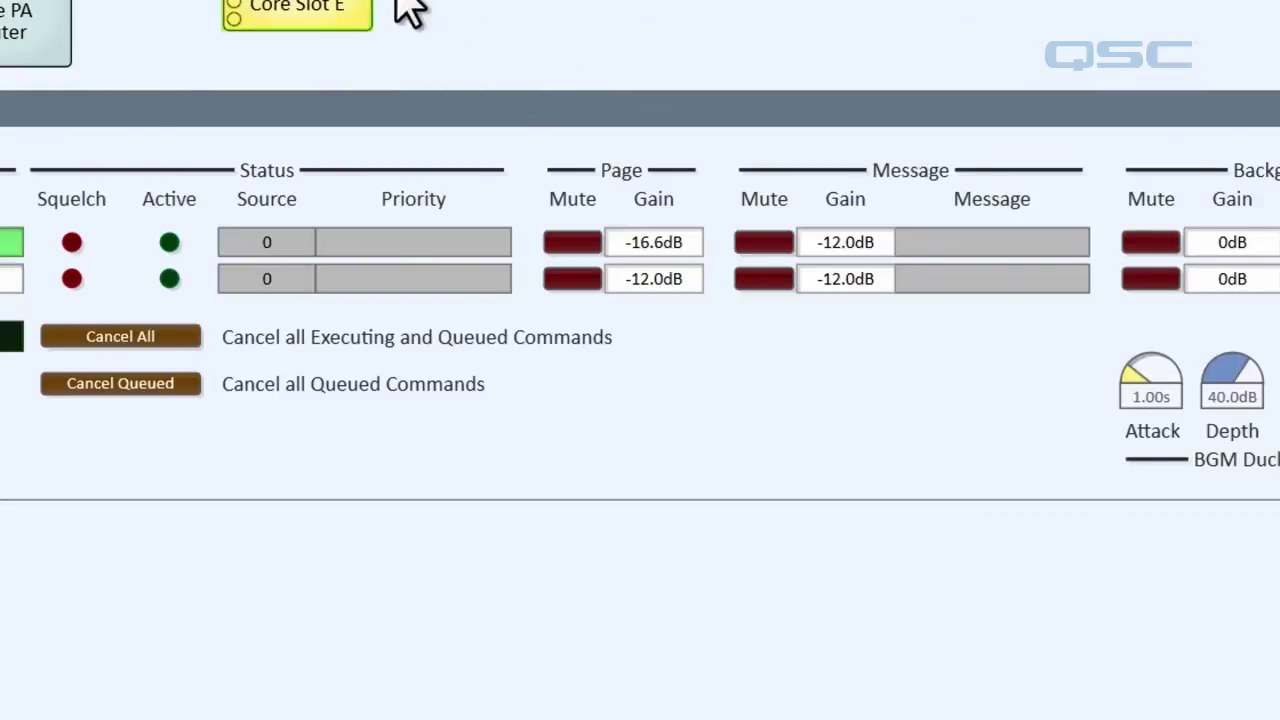
left_click(416, 123)
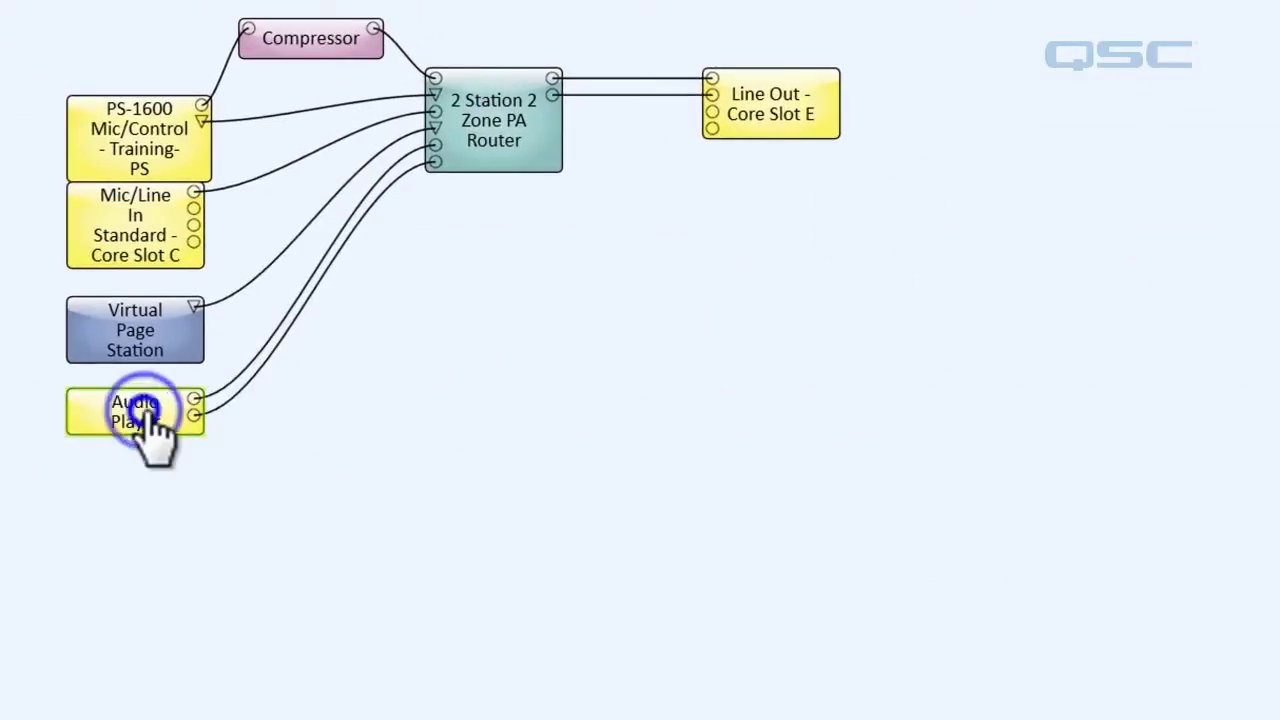
Start Audio Player playback and route Zone 2 background music from input 2.
double_click(140, 410)
left_click(262, 535)
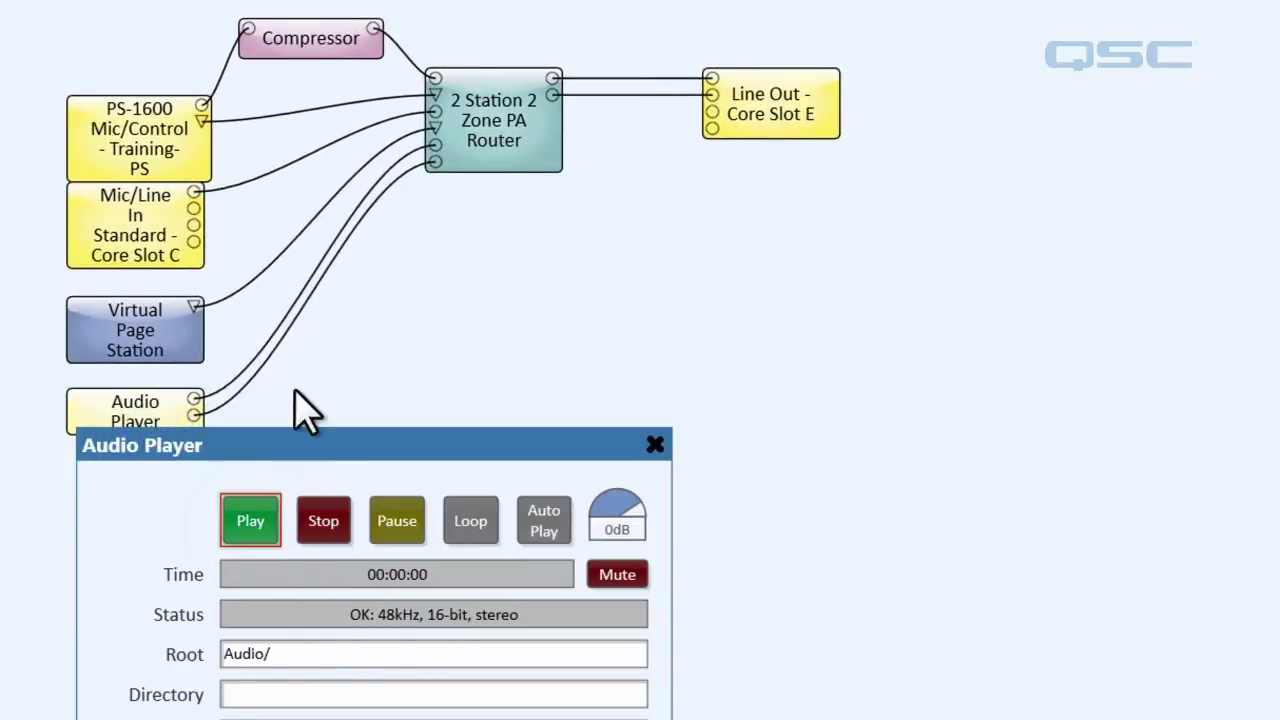
double_click(480, 160)
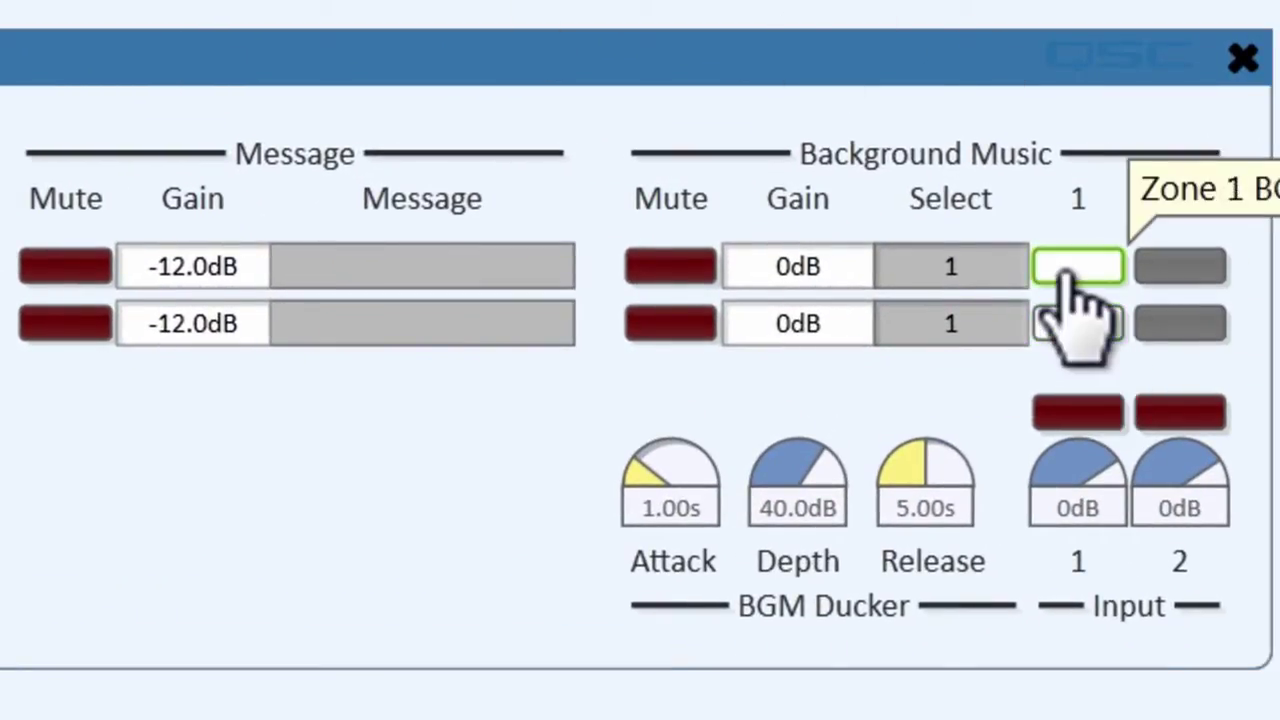
left_click(1183, 323)
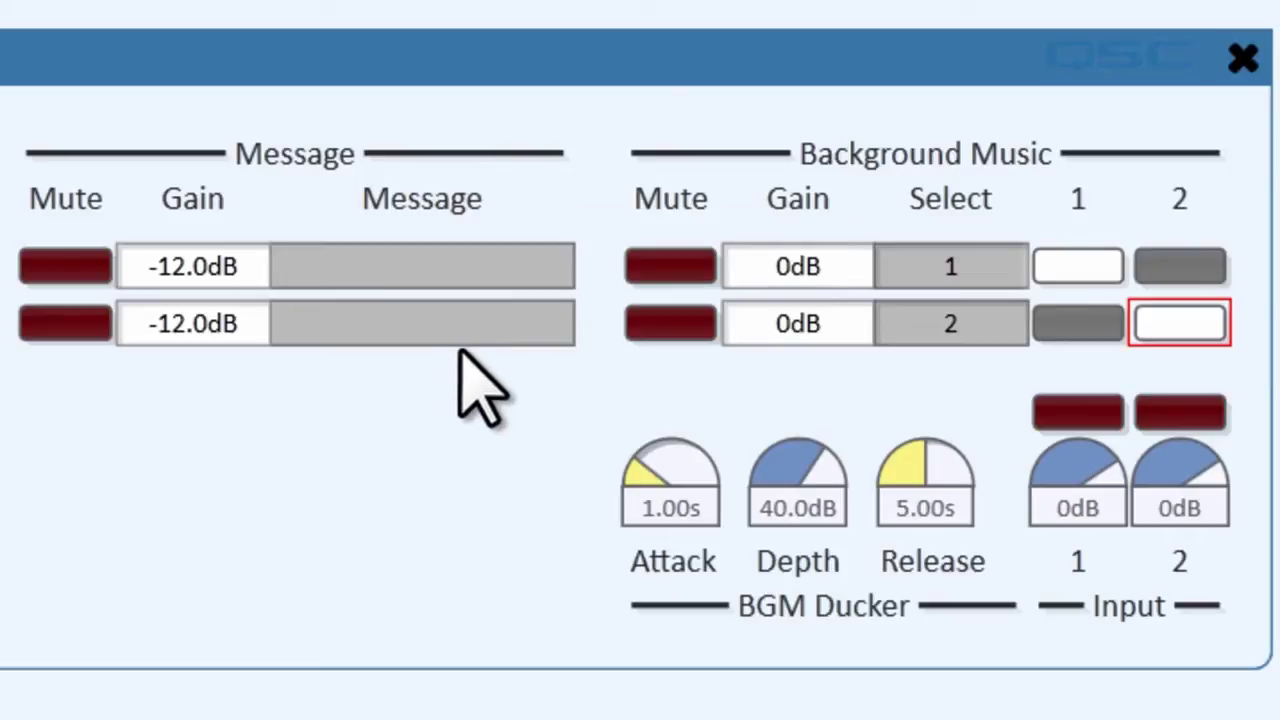
Toggle Zone 1 BGM mute, then set the BGM ducker depth to 60.0dB and release to 1.65s.
left_click(701, 264)
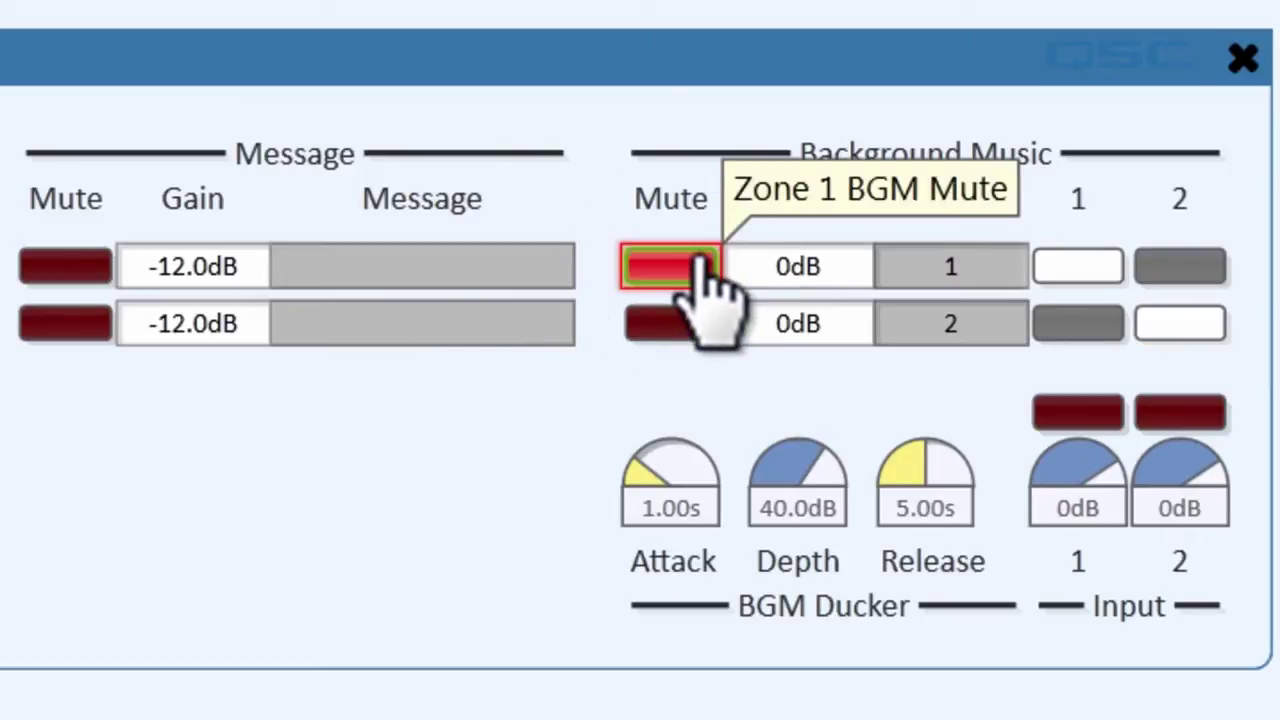
left_click(688, 262)
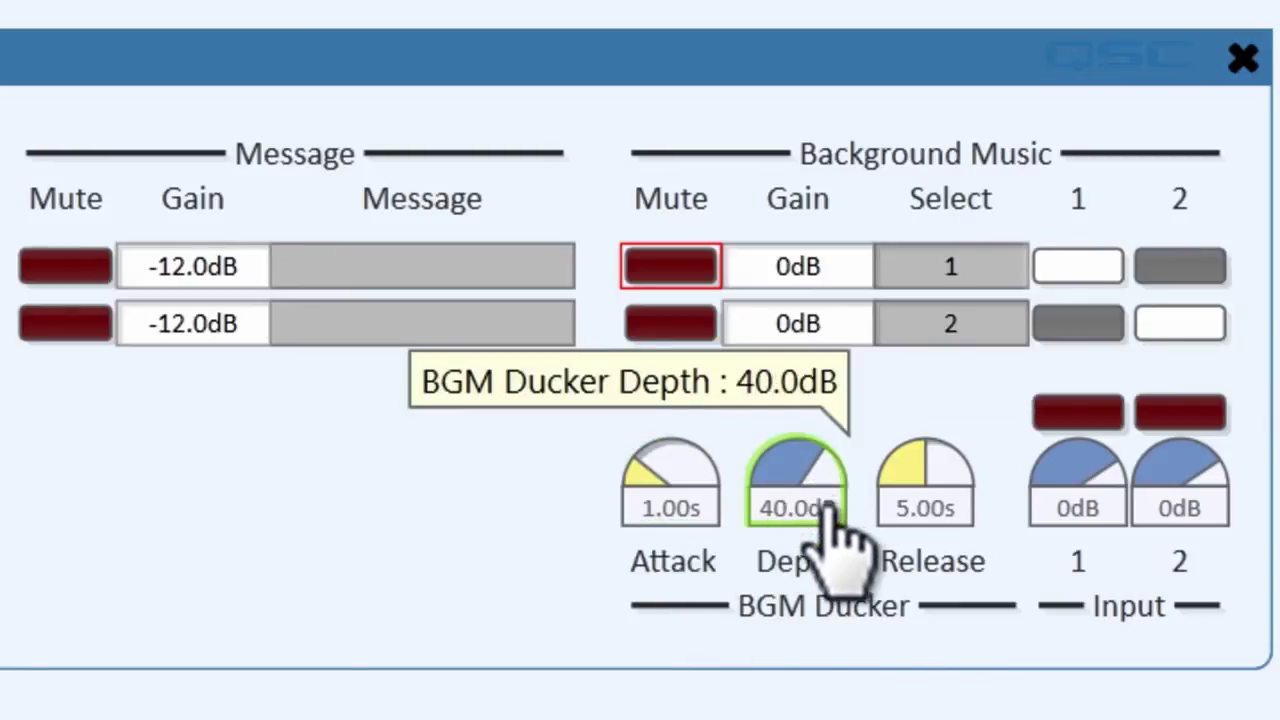
left_click_drag(818, 505, 805, 300)
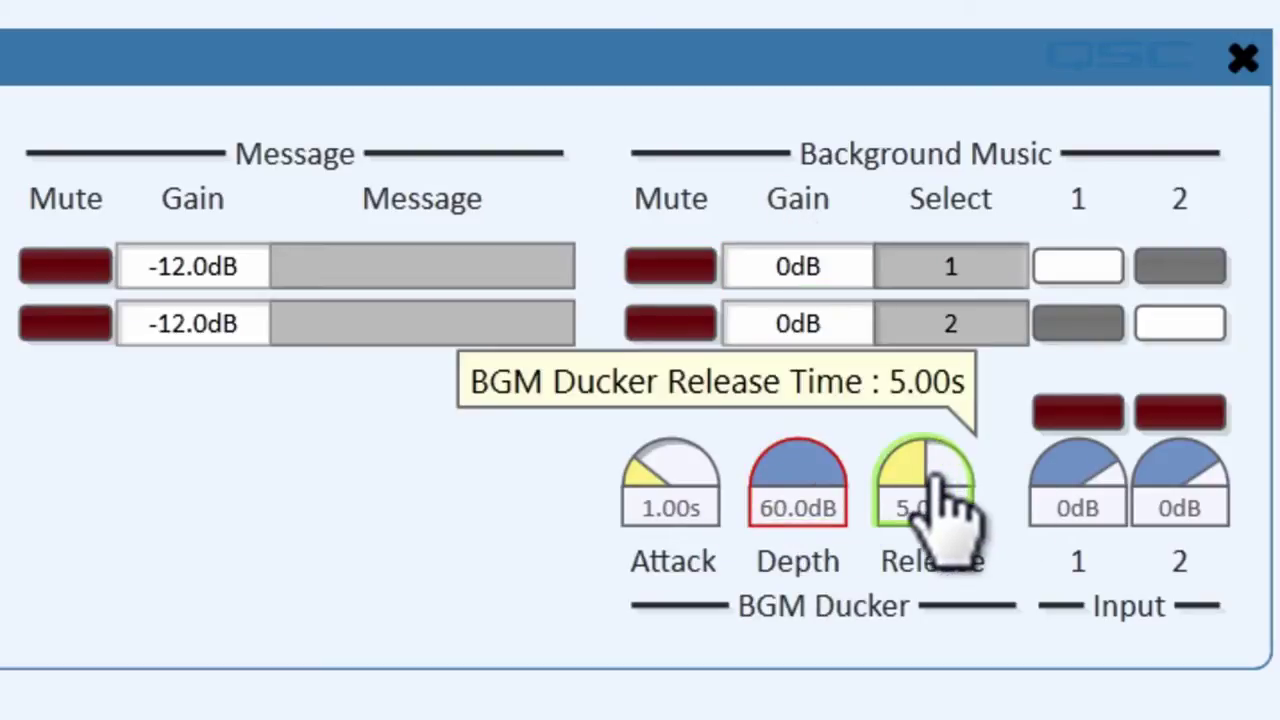
left_click_drag(913, 465, 930, 578)
left_click_drag(926, 575, 912, 562)
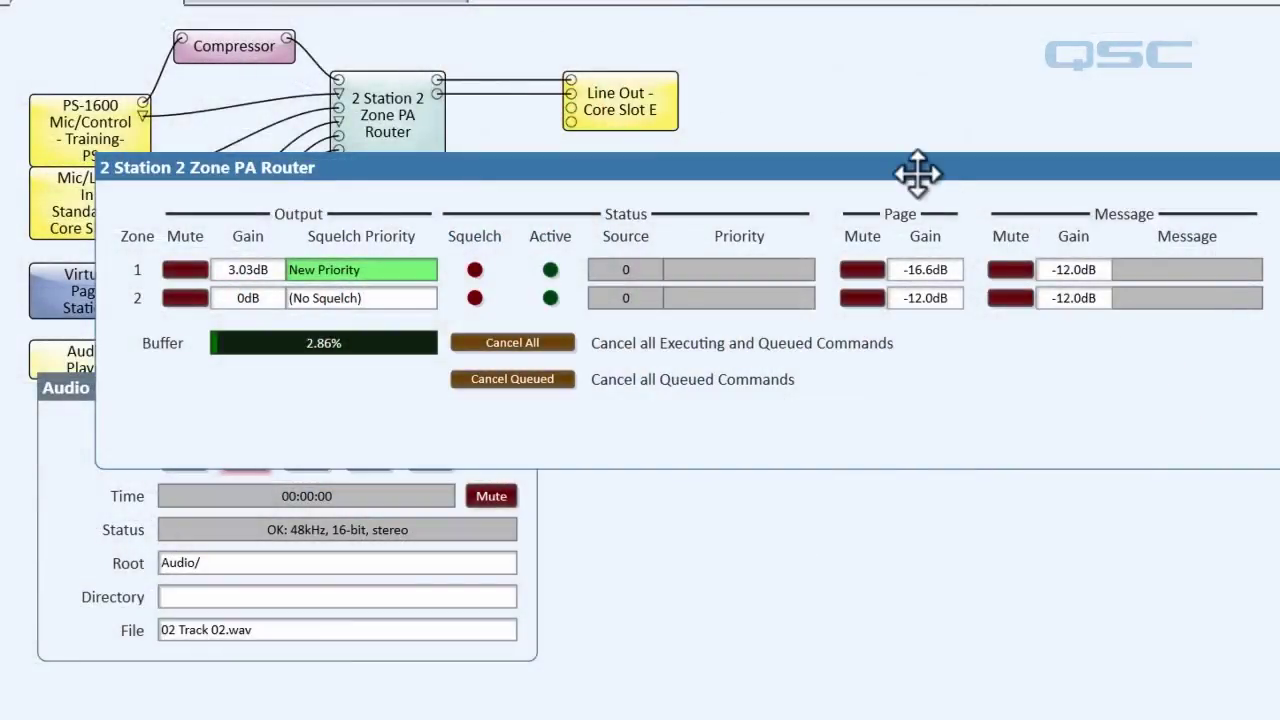
Close the router panel, open the Virtual Page Station controls centred, and select Zone 1.
left_click(917, 175)
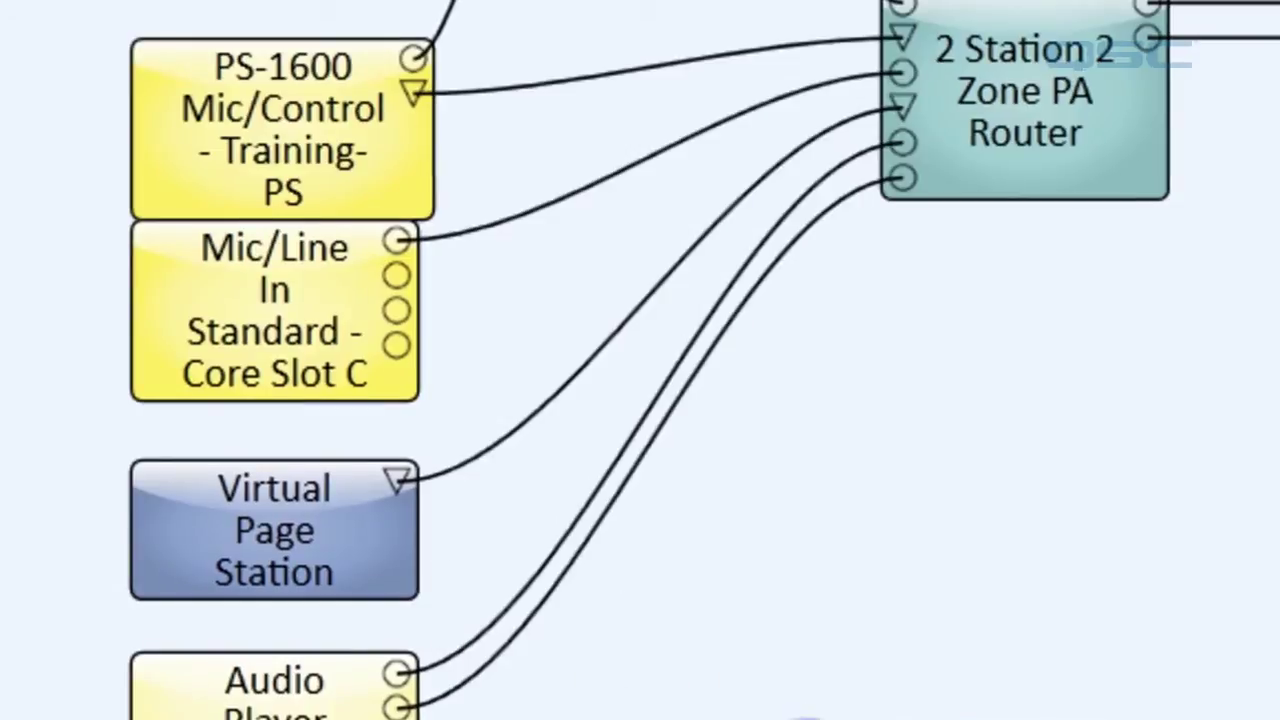
double_click(297, 520)
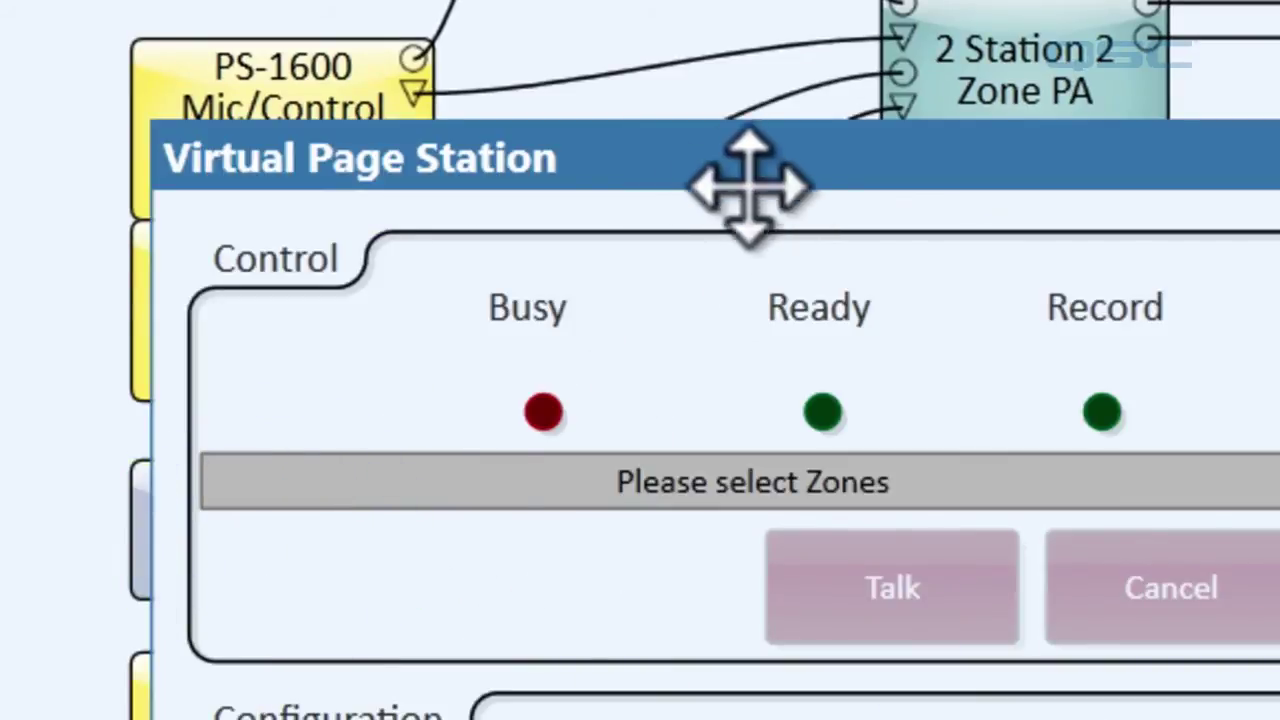
left_click_drag(750, 185, 673, 35)
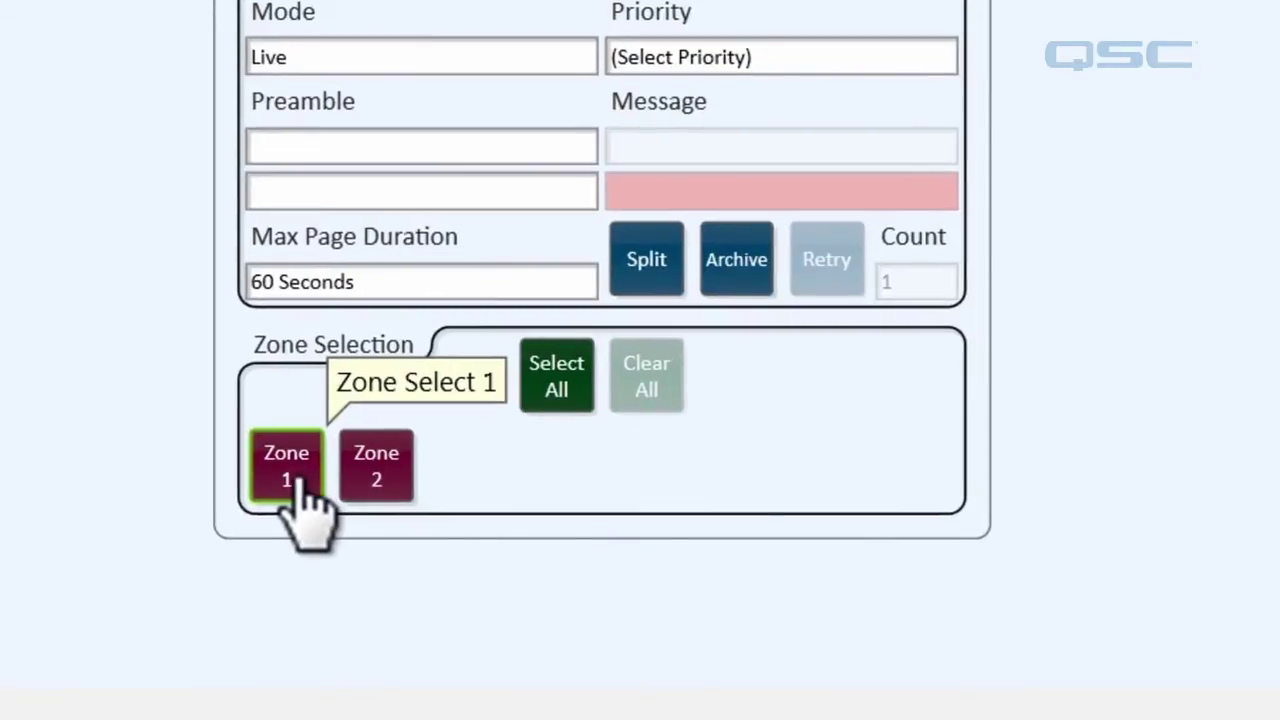
left_click(297, 482)
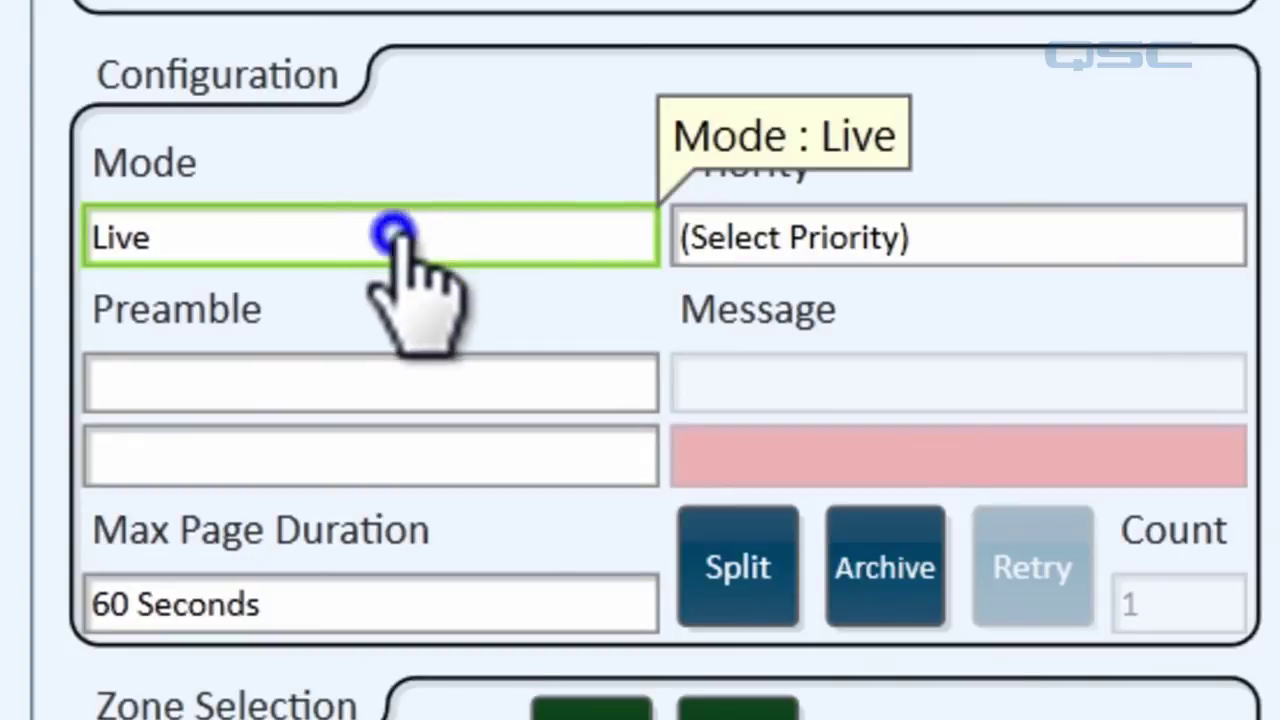
Set the page station to Message mode, Hey Listen Up! priority and Left Ear Message, then play it.
left_click(395, 235)
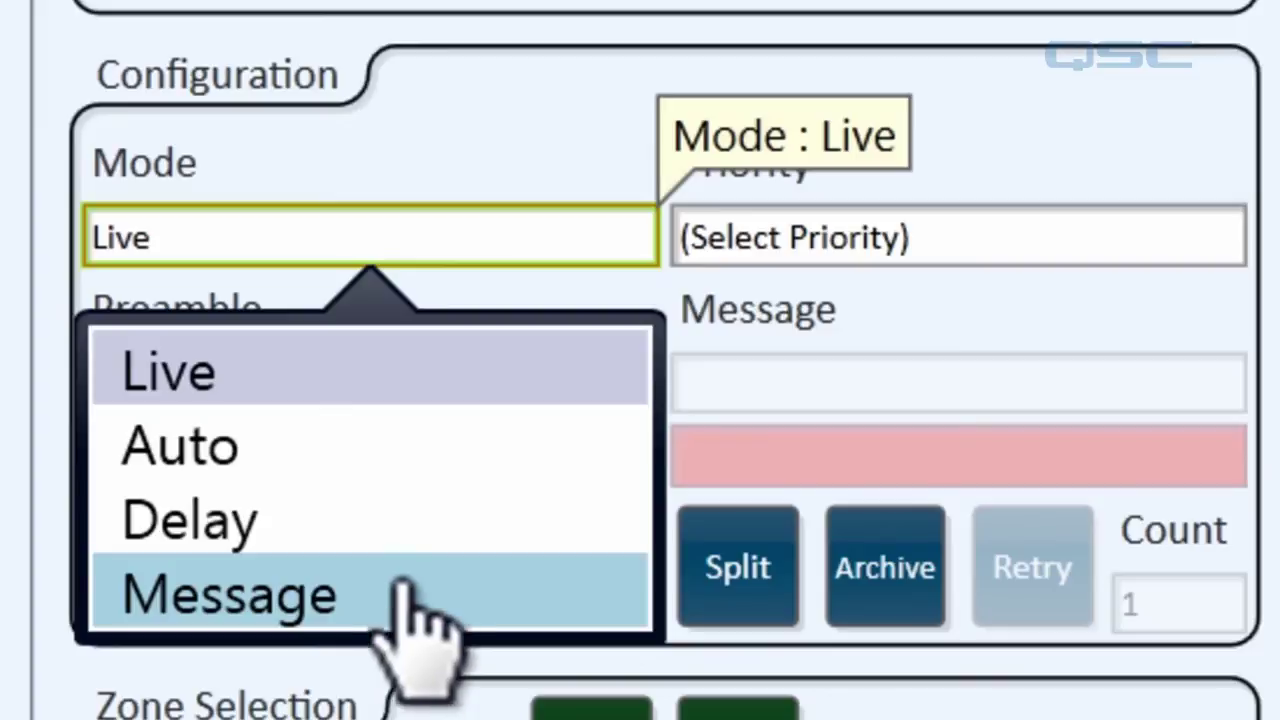
left_click(400, 592)
left_click(922, 245)
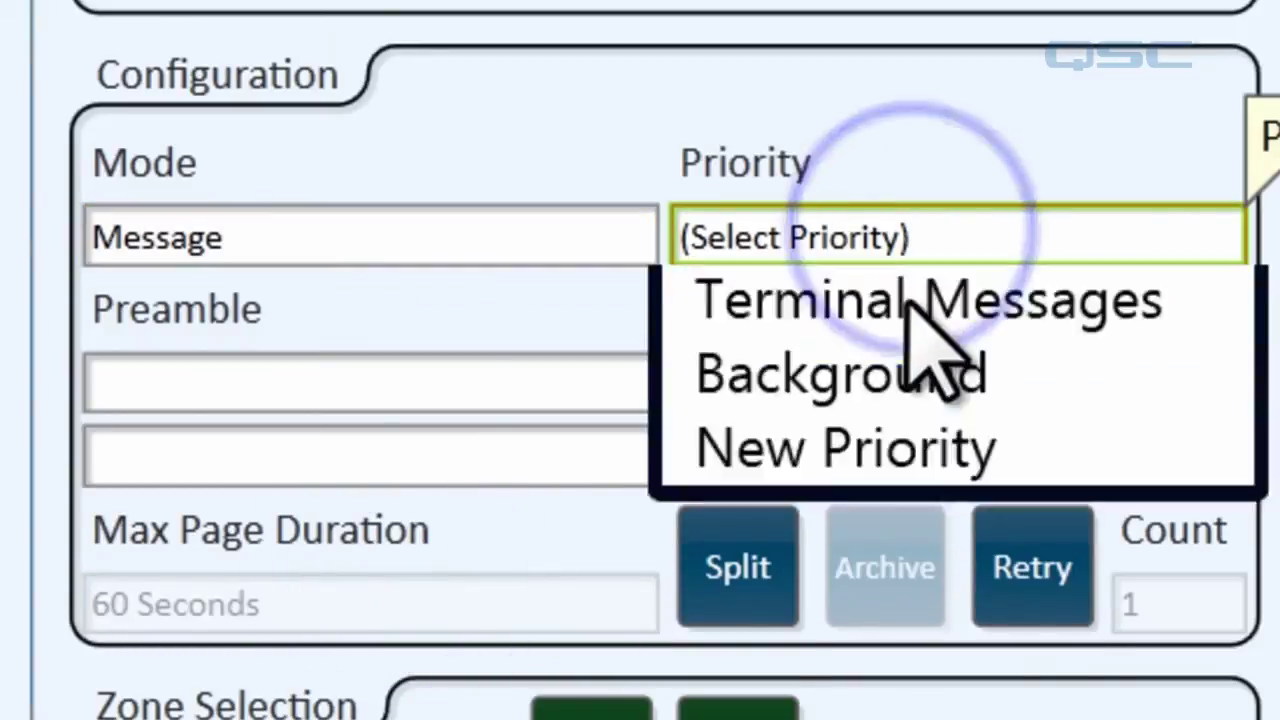
left_click(940, 385)
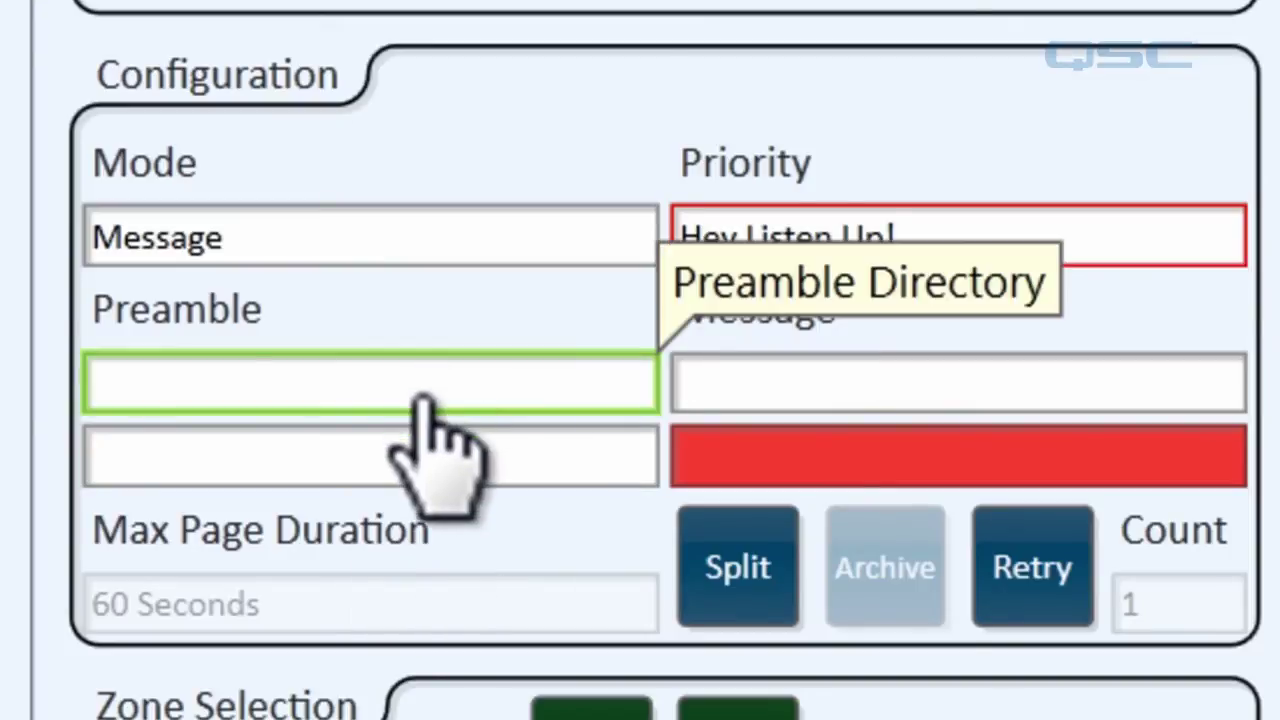
left_click(1010, 440)
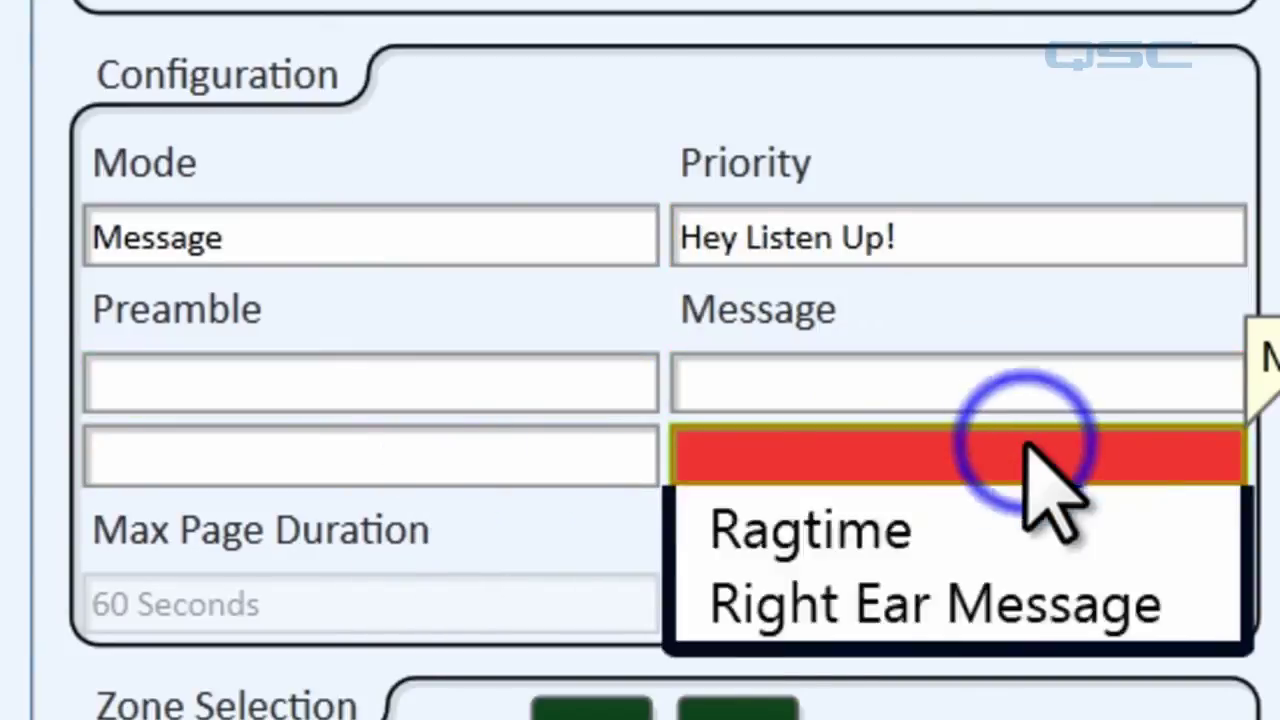
left_click(1025, 600)
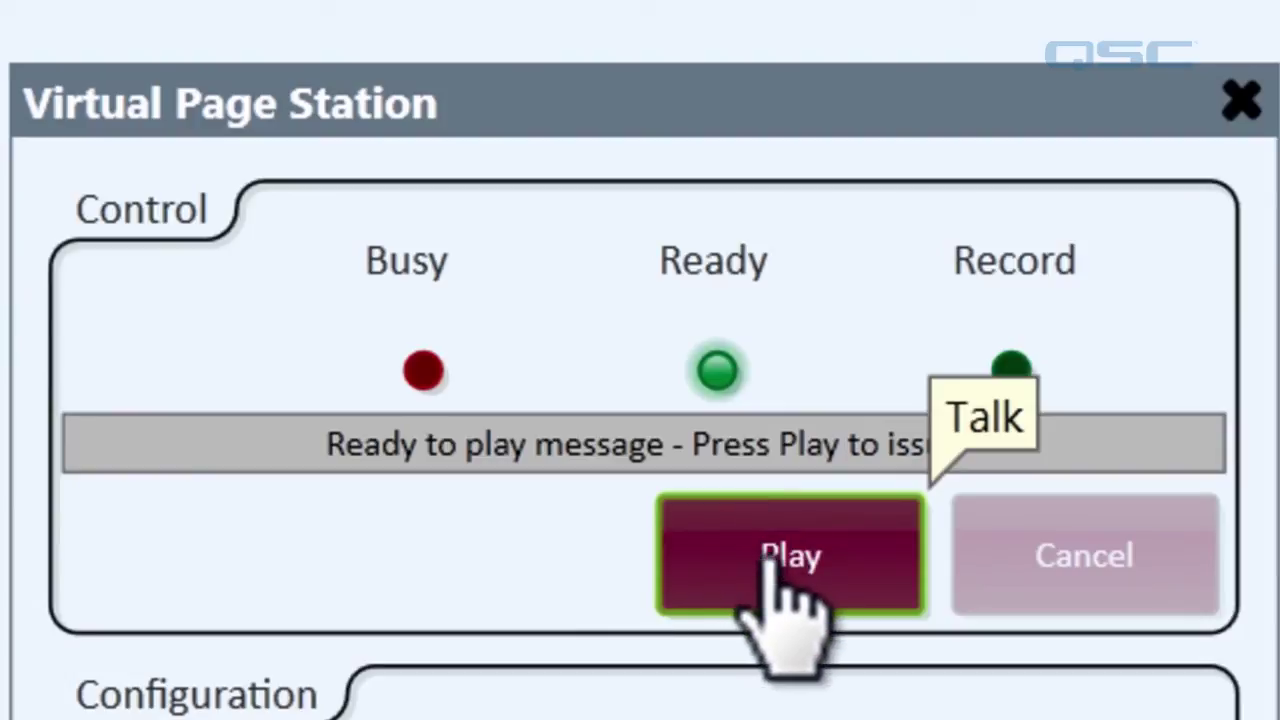
left_click(771, 560)
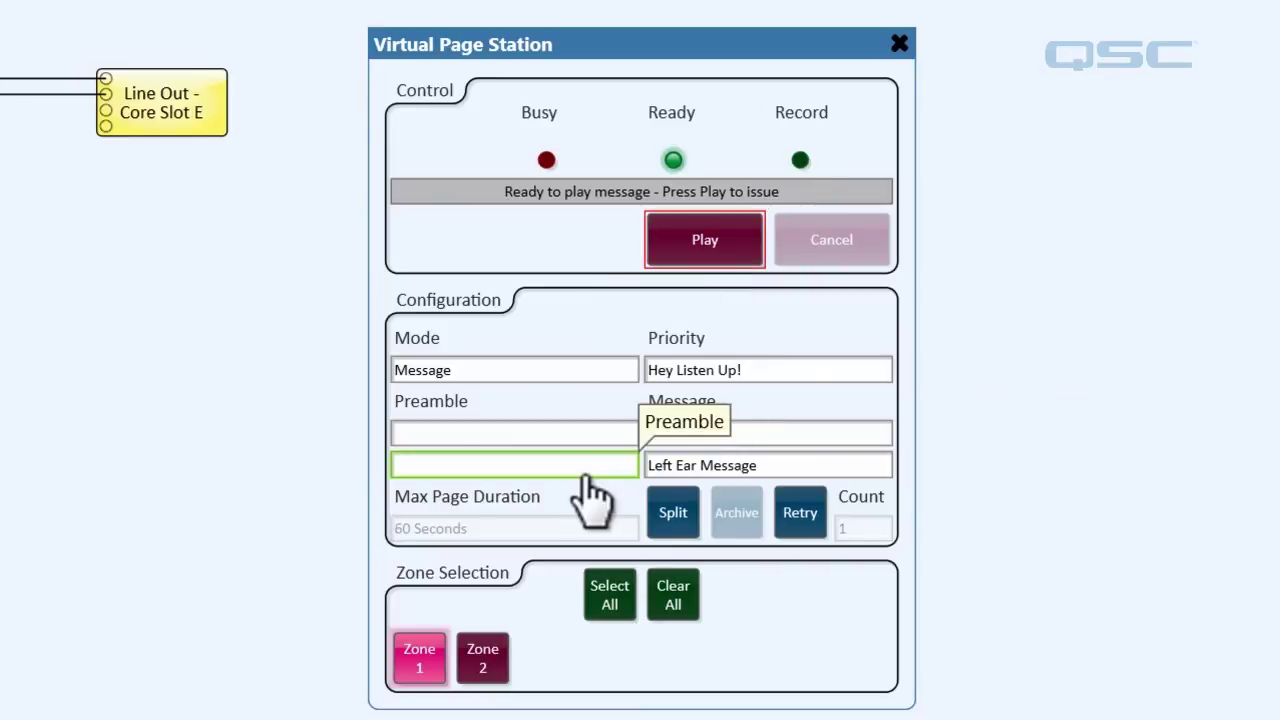
Move the page station panel and disconnect from the core with F7 for editing.
left_click_drag(701, 39, 640, 100)
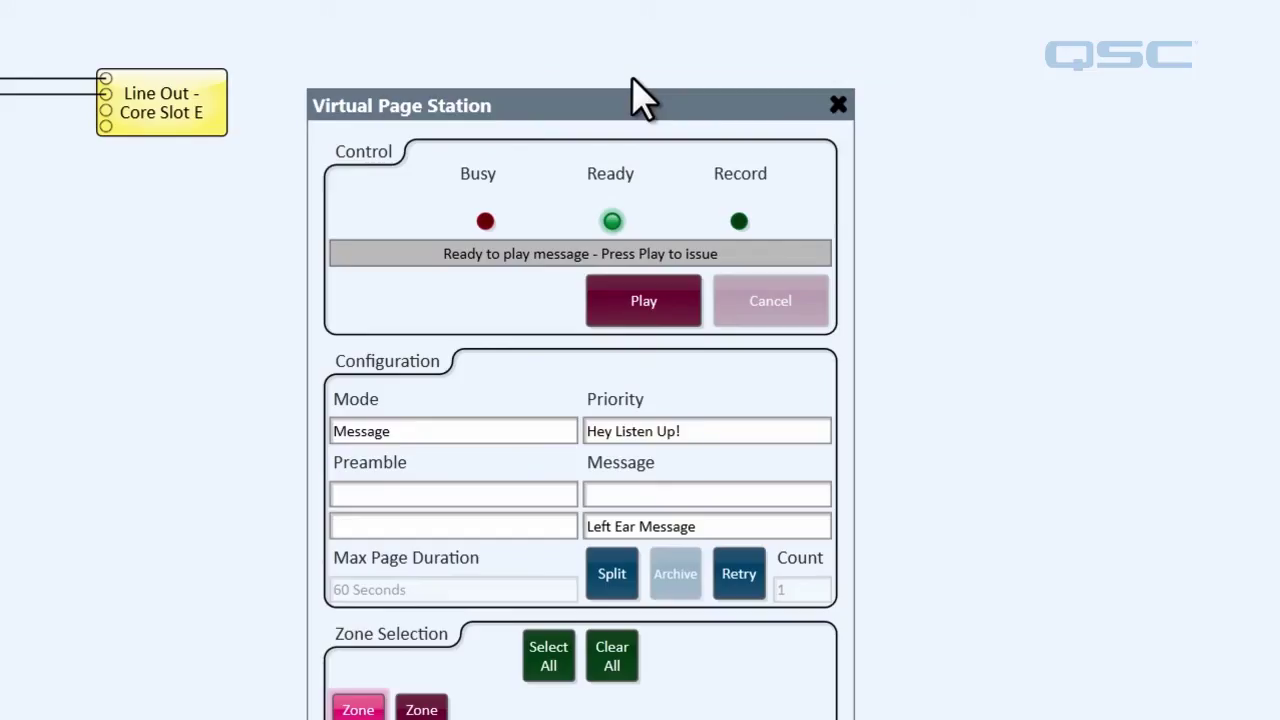
key("F7")
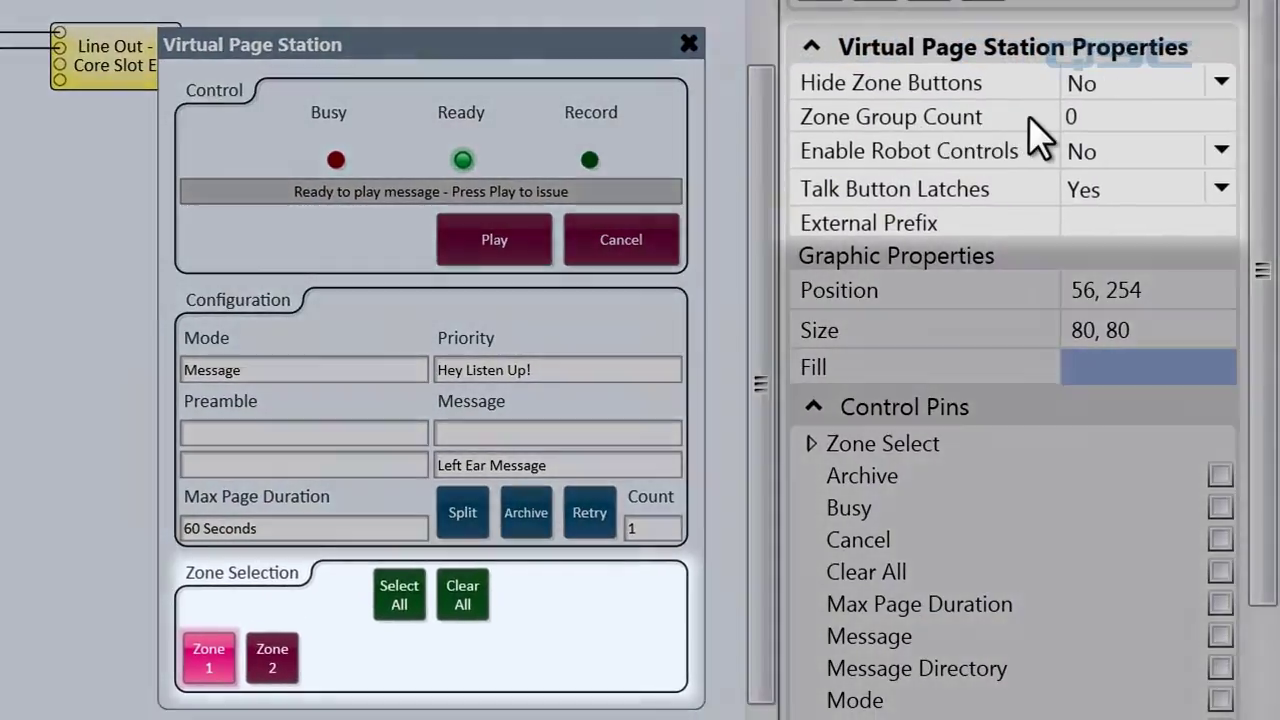
Set Hide Zone Buttons to Yes and Zone Group Count to 1, then save to core and run.
left_click(1103, 80)
left_click(1108, 120)
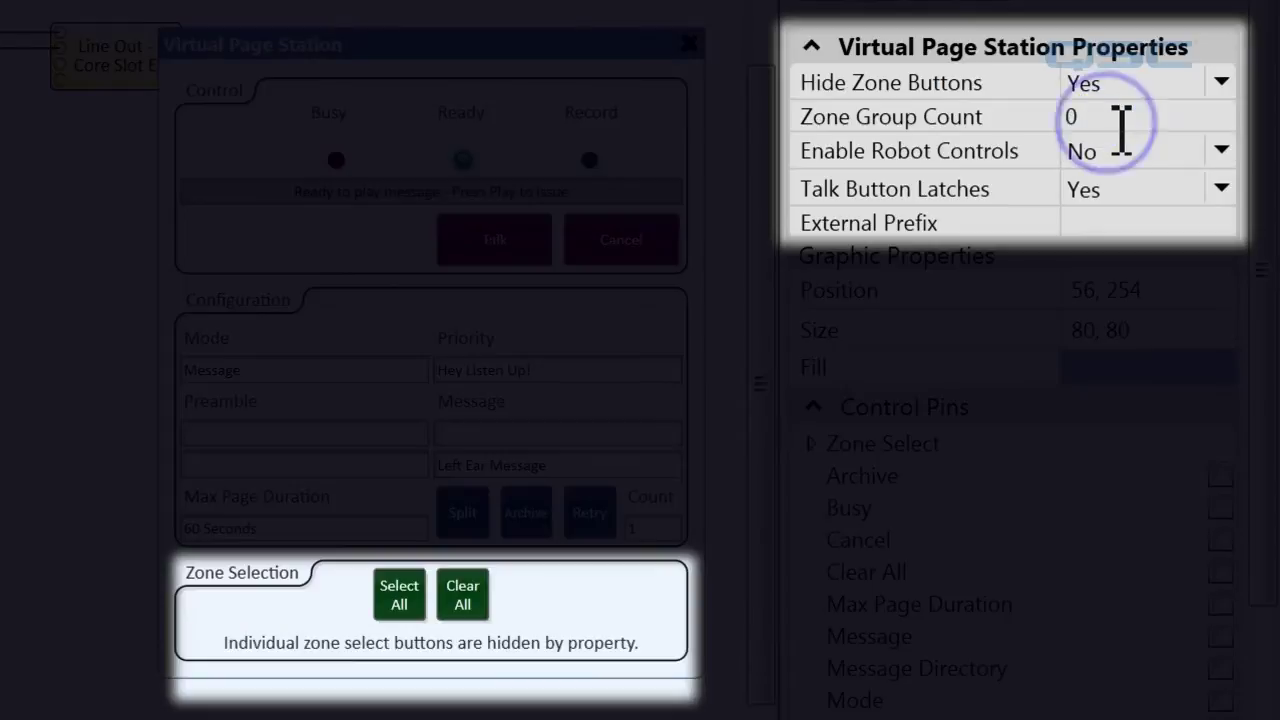
mouse_move(1127, 128)
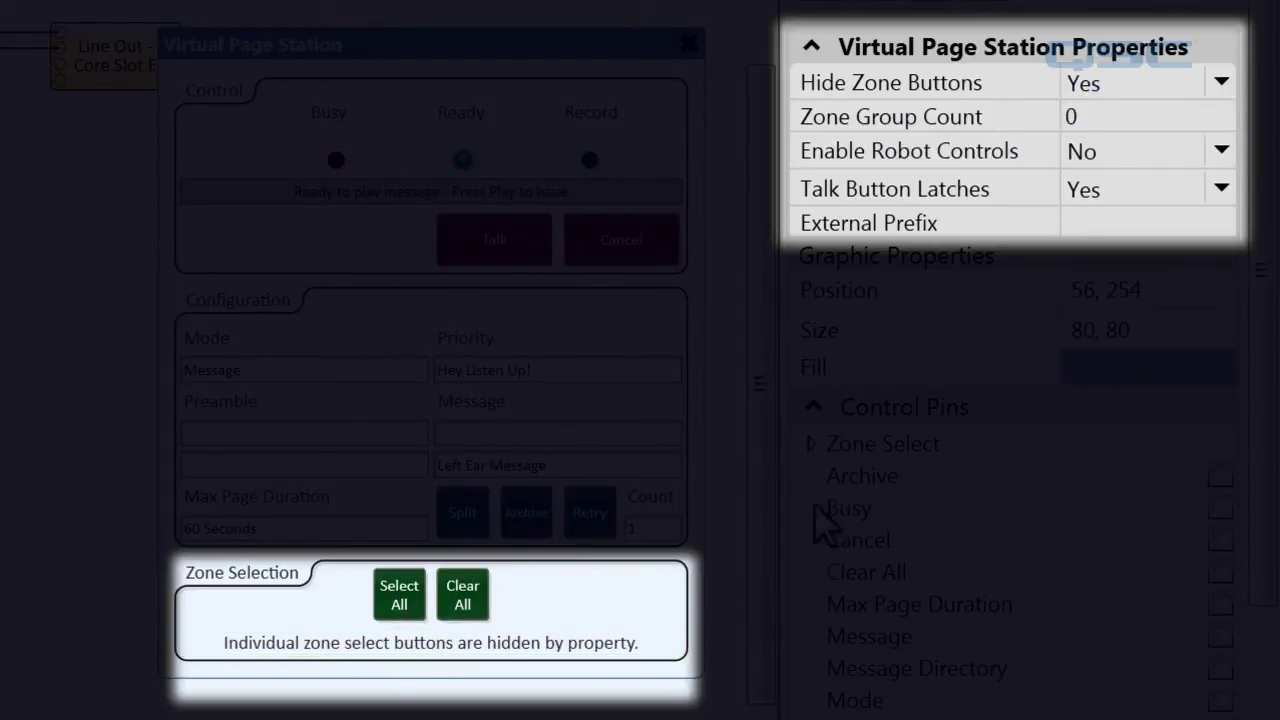
left_click(1125, 127)
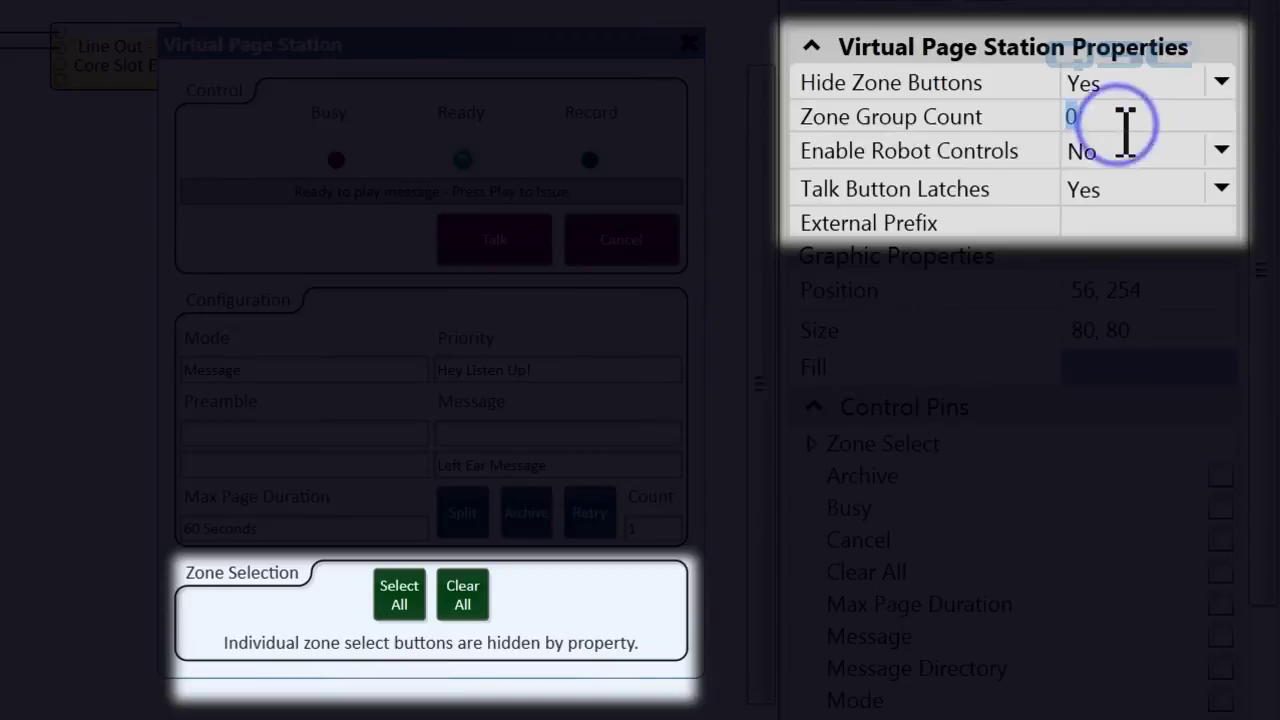
type("1")
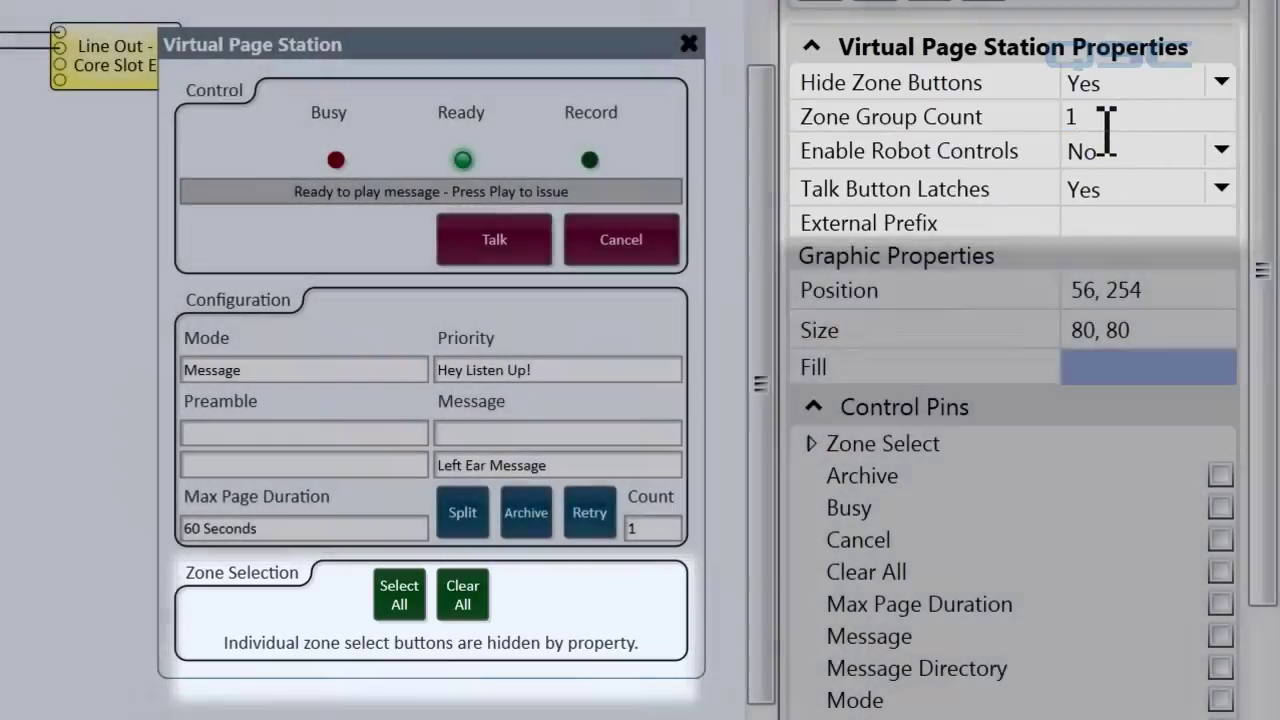
key("F5")
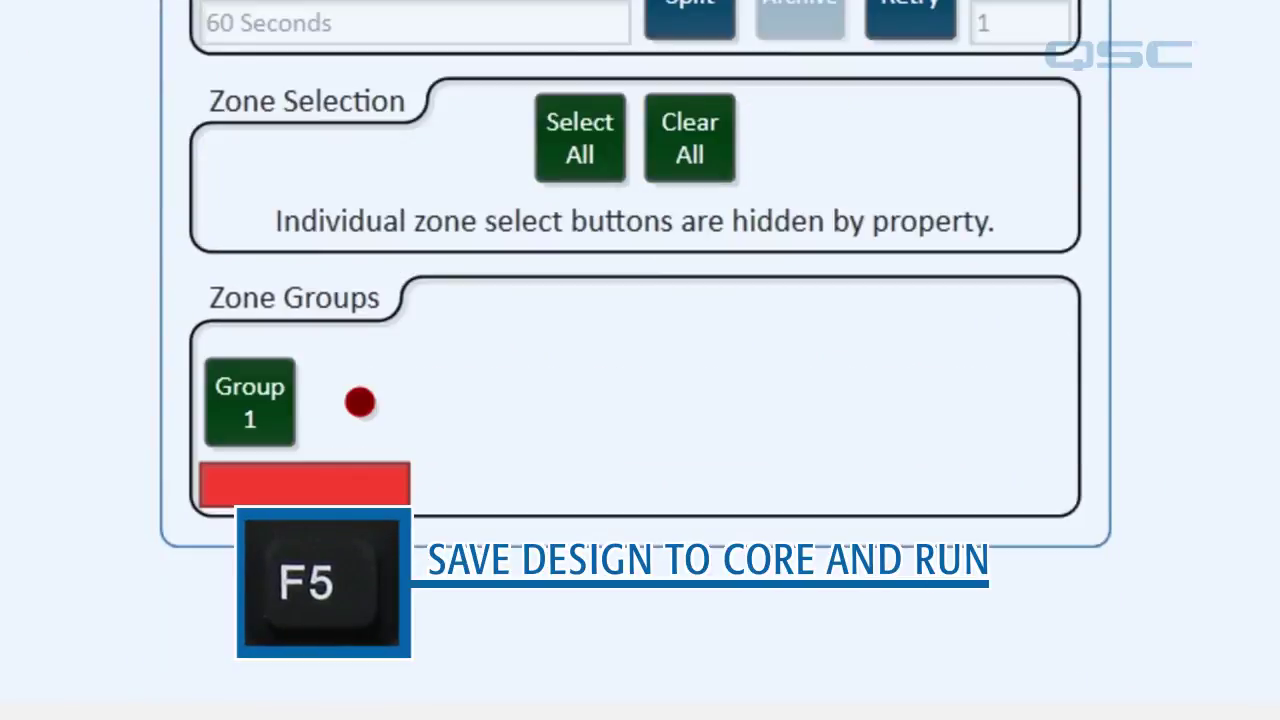
Tag Group 1 as Both Ears, disconnect with F7, and open the Enable Robot Controls options.
left_click(338, 488)
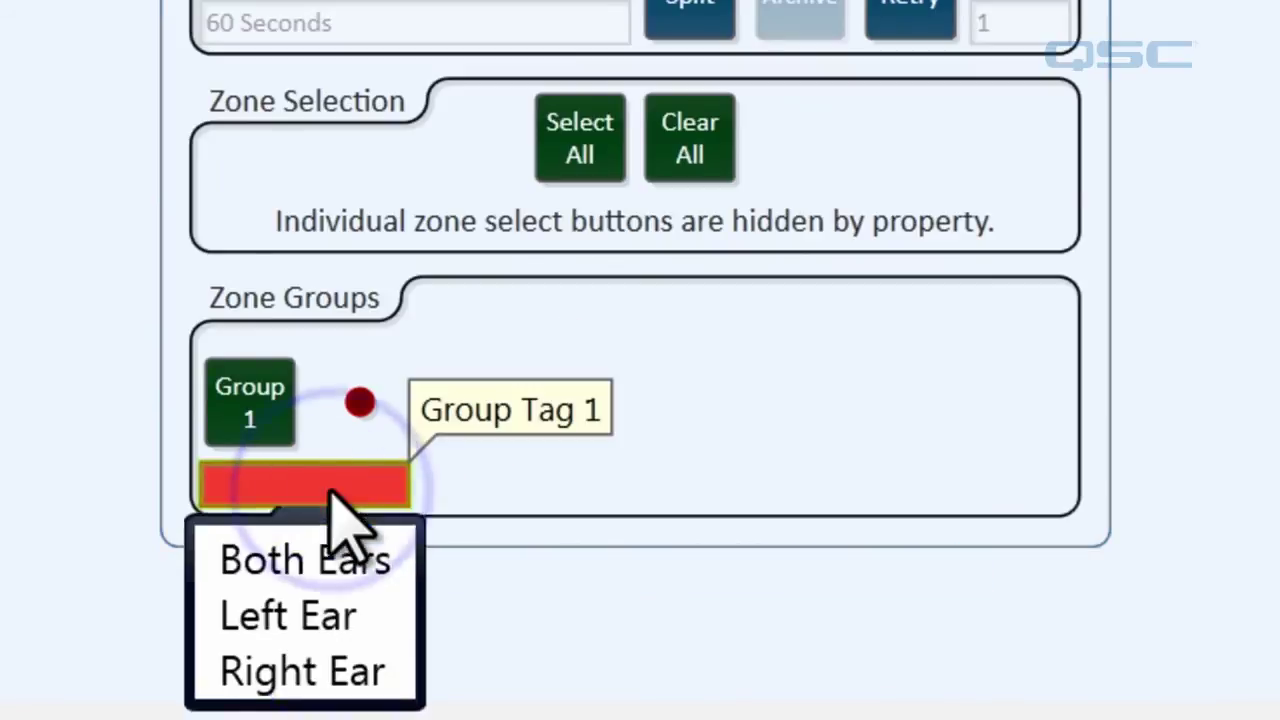
left_click(345, 600)
key("F7")
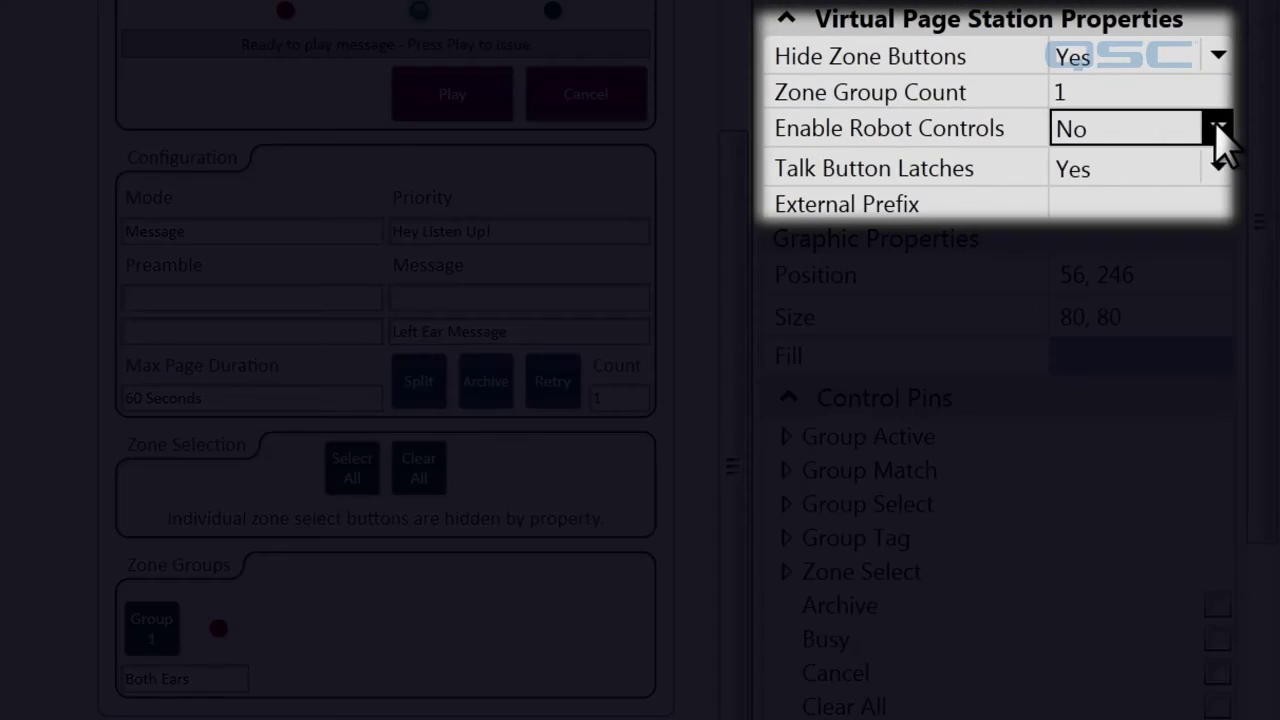
left_click(1220, 130)
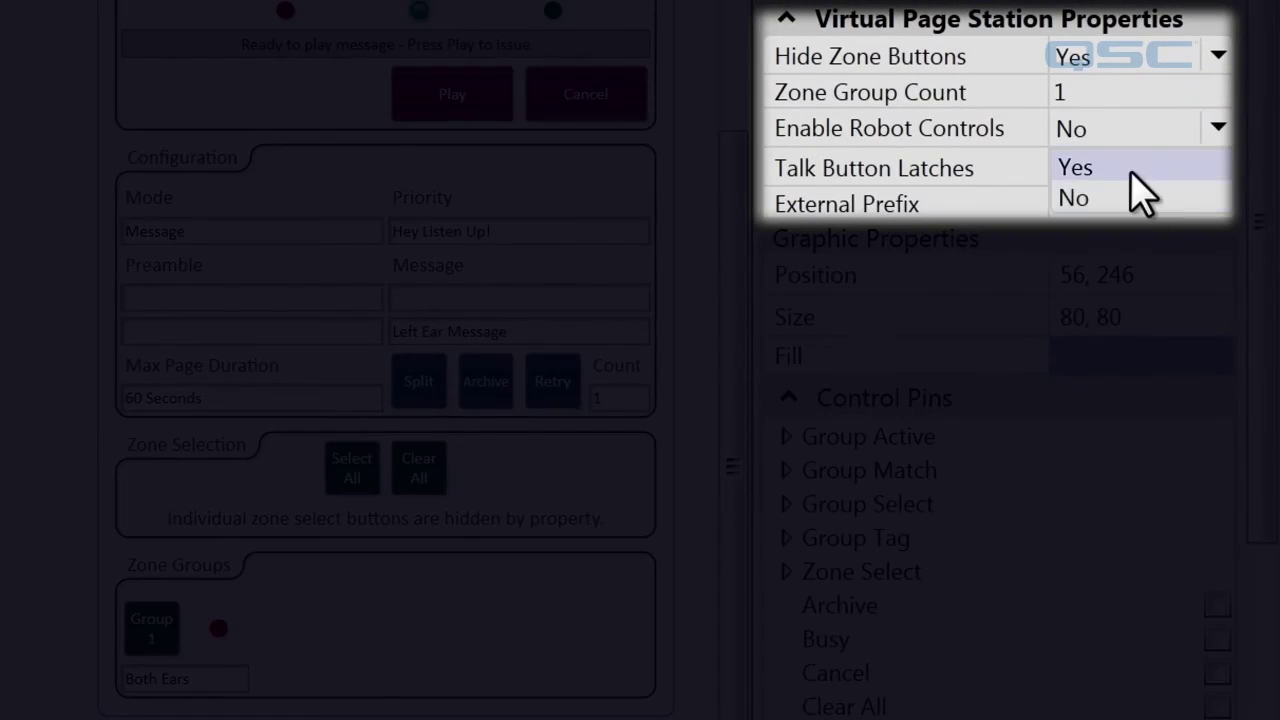